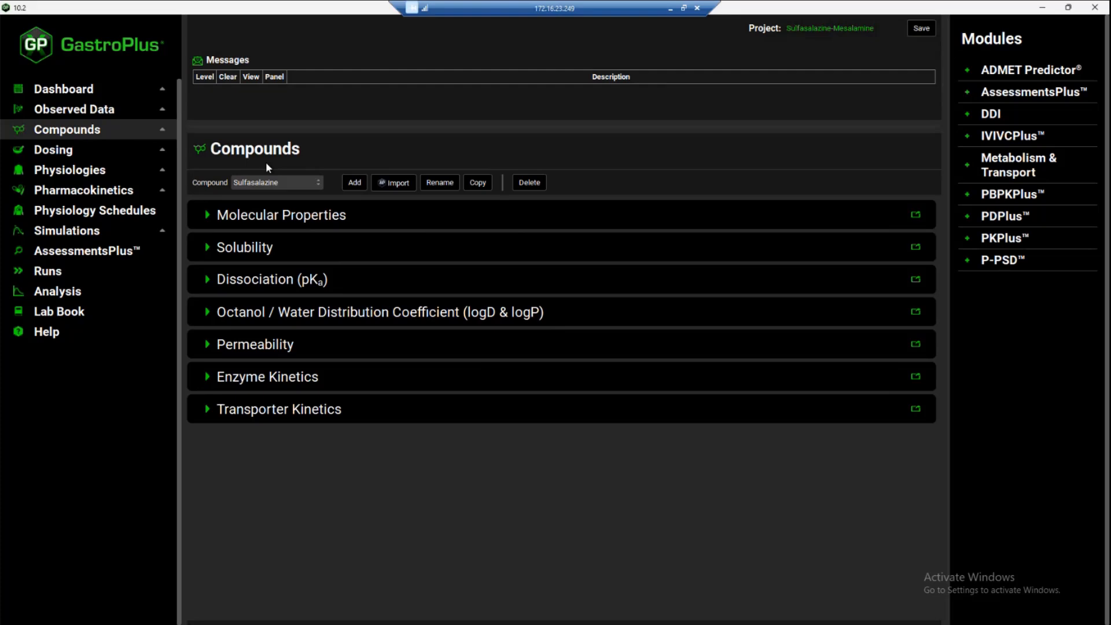
Step: Review Sulfasalazine's solubility, dissociation (pKa) and octanol/water distribution coefficient data
{"action": "left_click", "coordinate": [207, 248]}
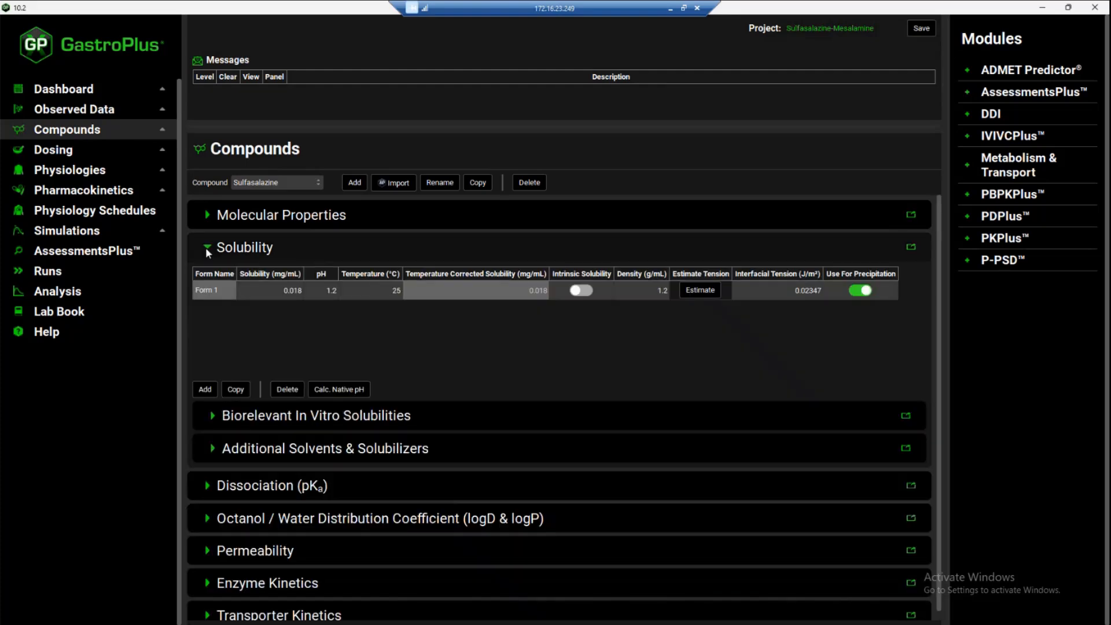
{"action": "left_click", "coordinate": [206, 248]}
{"action": "left_click", "coordinate": [208, 279]}
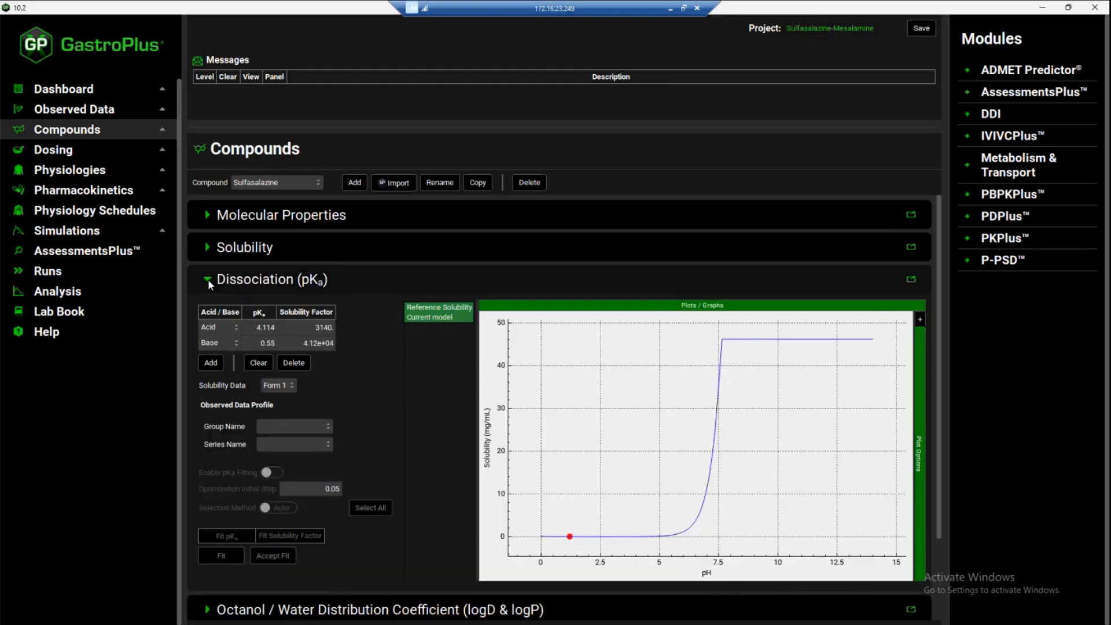
{"action": "left_click", "coordinate": [207, 278]}
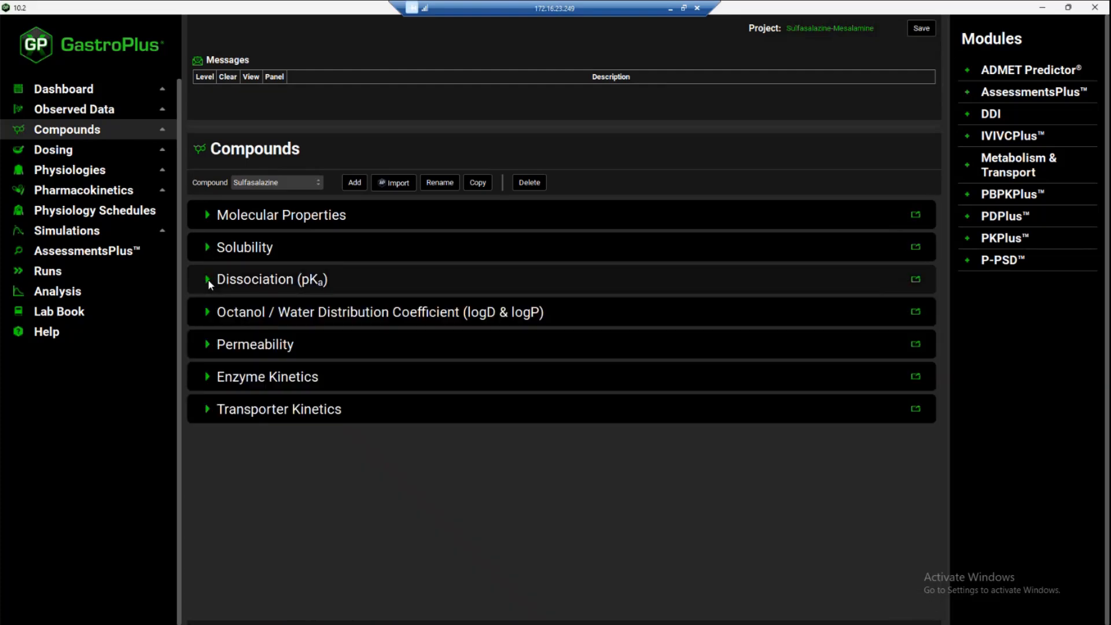
{"action": "left_click", "coordinate": [208, 313]}
{"action": "left_click", "coordinate": [207, 313]}
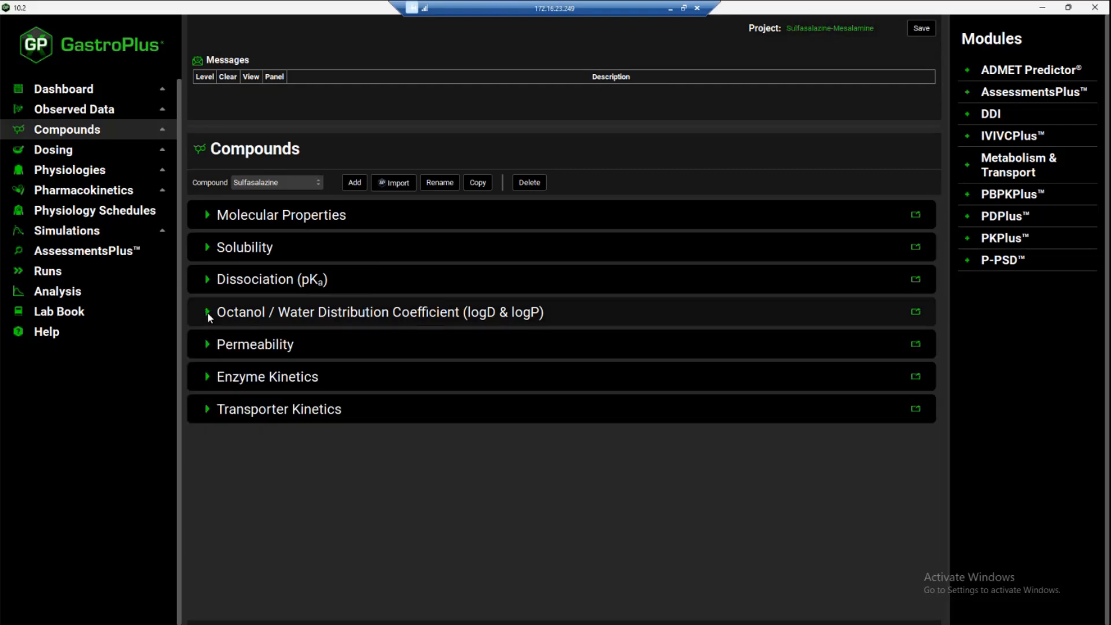
Step: Add an enzyme kinetics entry for Sulfasalazine with Microbiome as the enzyme and Lumen Dissolved as the location
{"action": "left_click", "coordinate": [206, 377]}
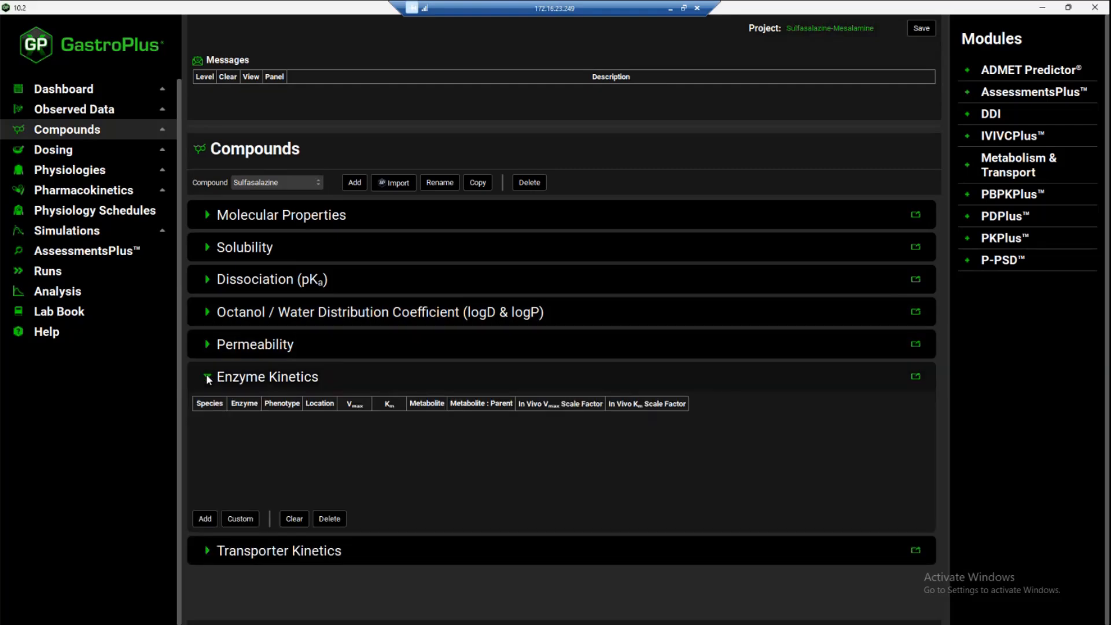
{"action": "left_click", "coordinate": [205, 519]}
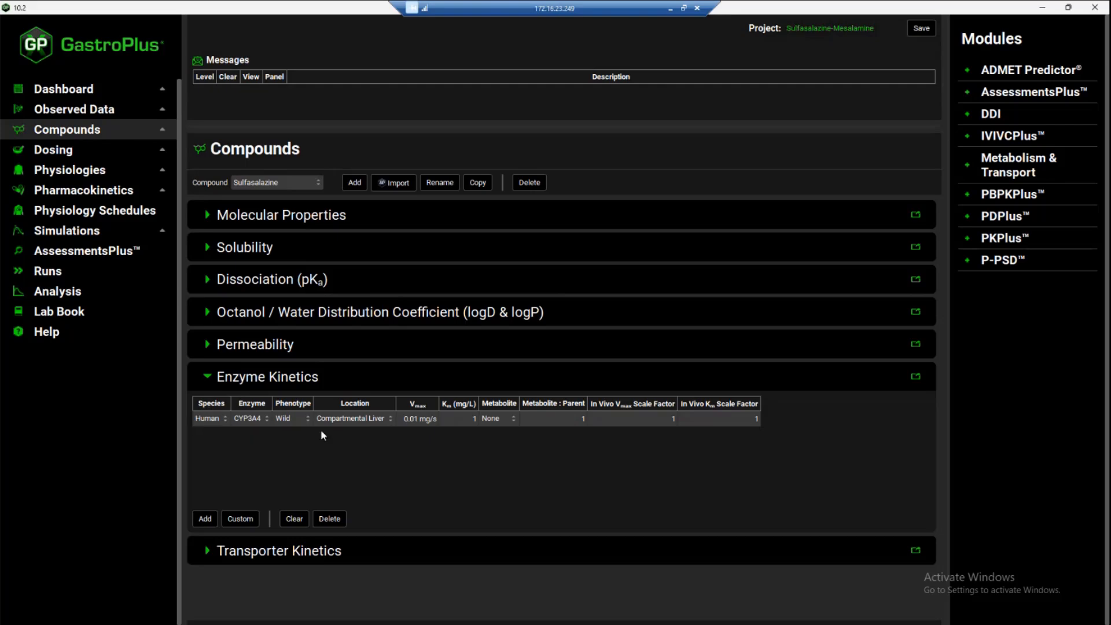
{"action": "left_click", "coordinate": [253, 418]}
{"action": "left_click", "coordinate": [254, 420]}
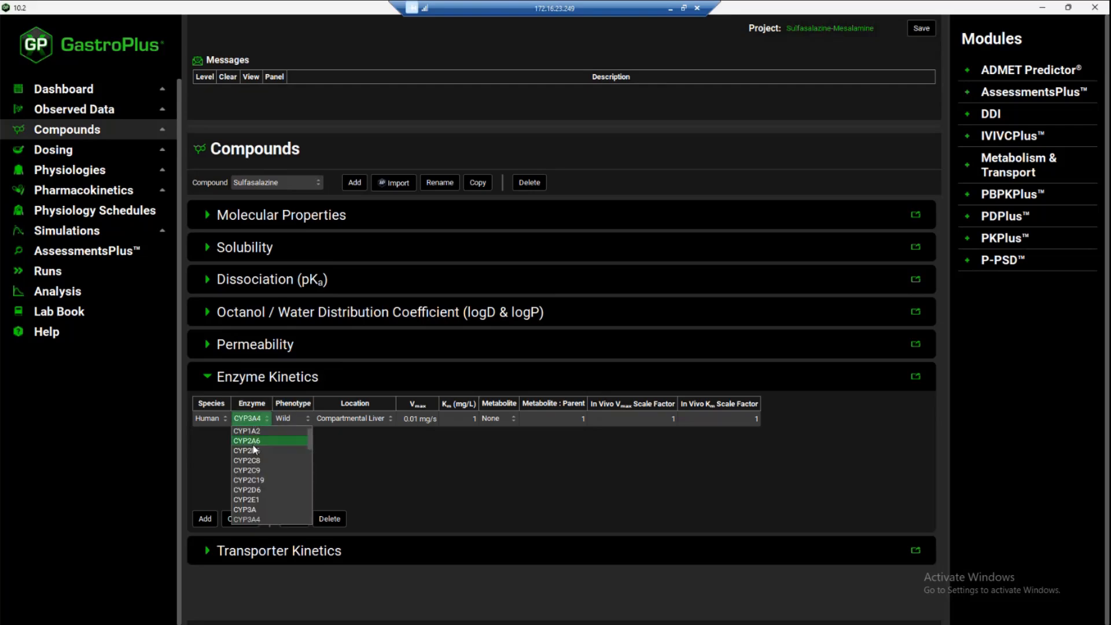
{"action": "scroll", "coordinate": [253, 444], "scroll_direction": "down", "scroll_amount": 5}
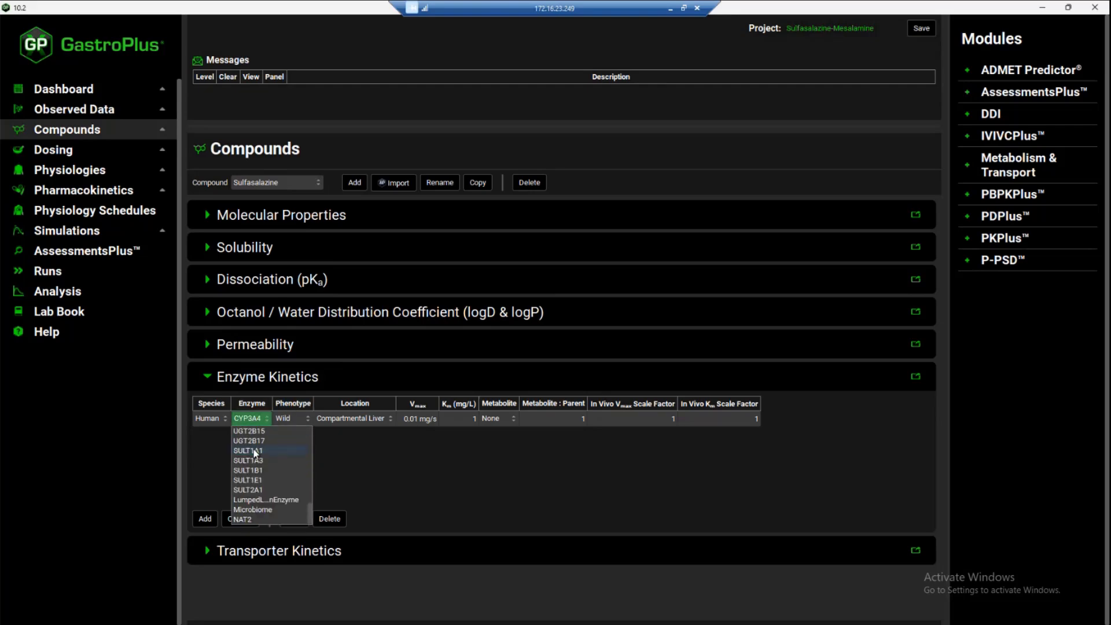
{"action": "left_click", "coordinate": [258, 509]}
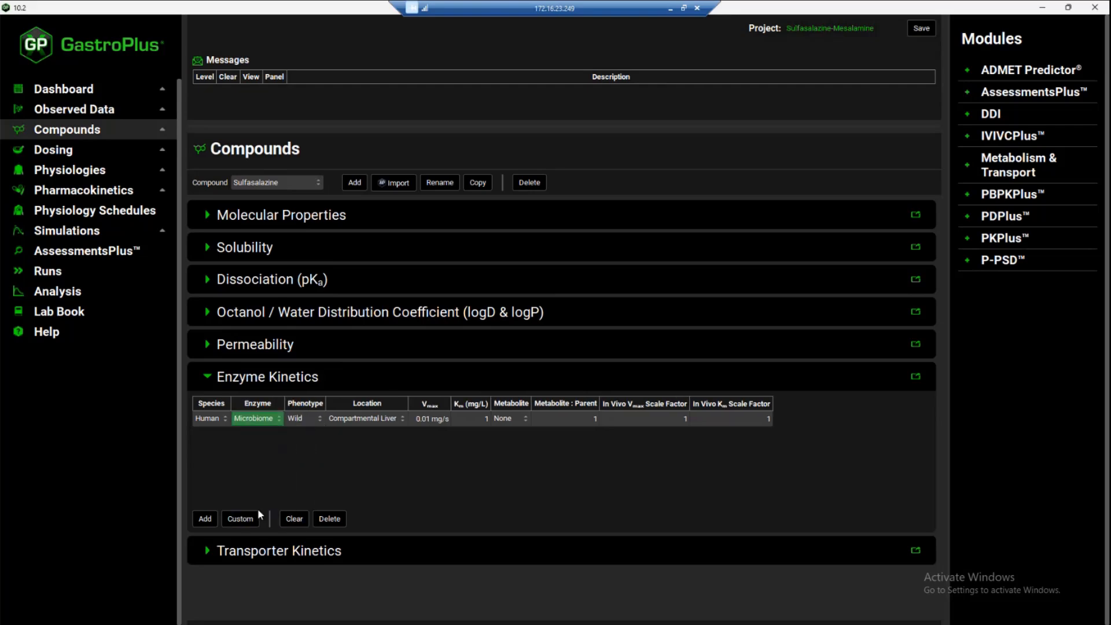
{"action": "left_click", "coordinate": [378, 419]}
{"action": "left_click", "coordinate": [377, 419]}
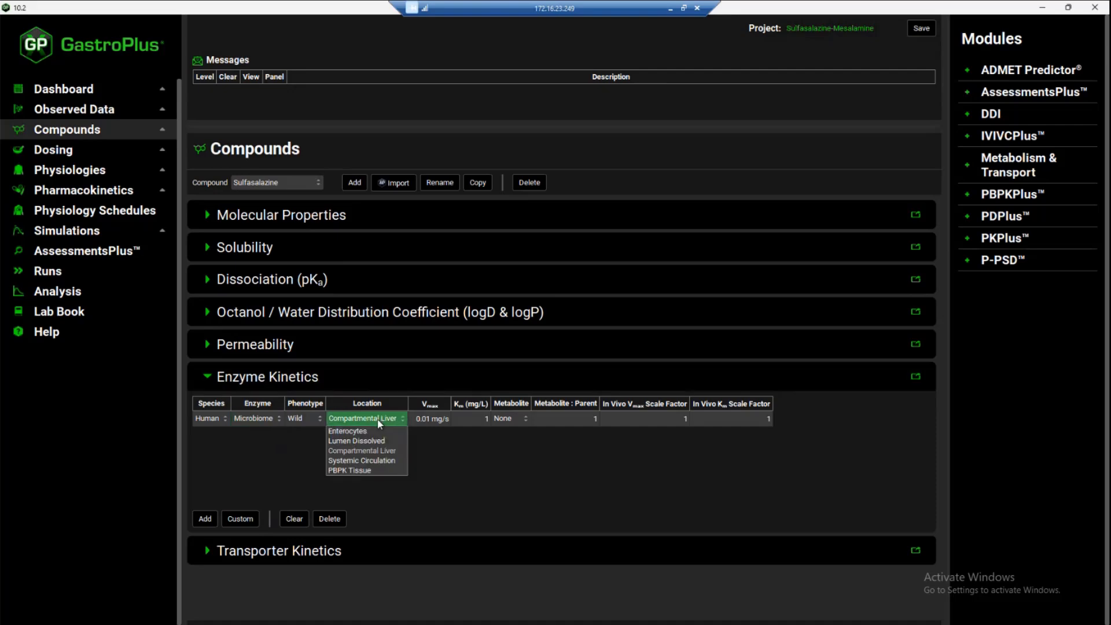
{"action": "left_click", "coordinate": [373, 440]}
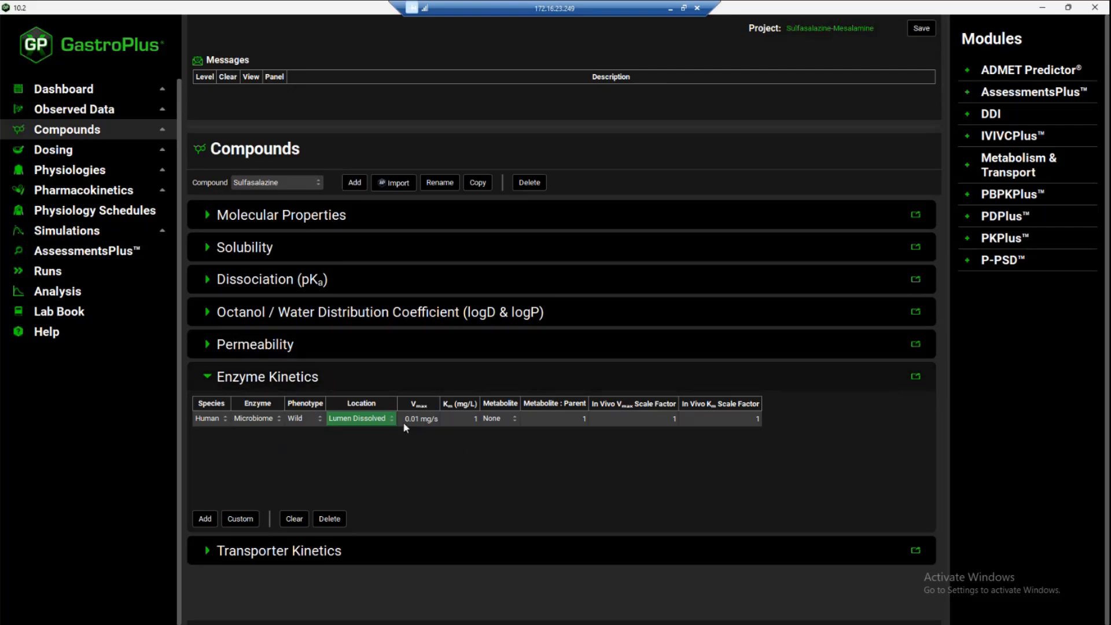
Step: Set the Microbiome entry's Km to 20 mg/L and Vmax to 0.005 mg/s, and save the project
{"action": "left_click", "coordinate": [476, 419]}
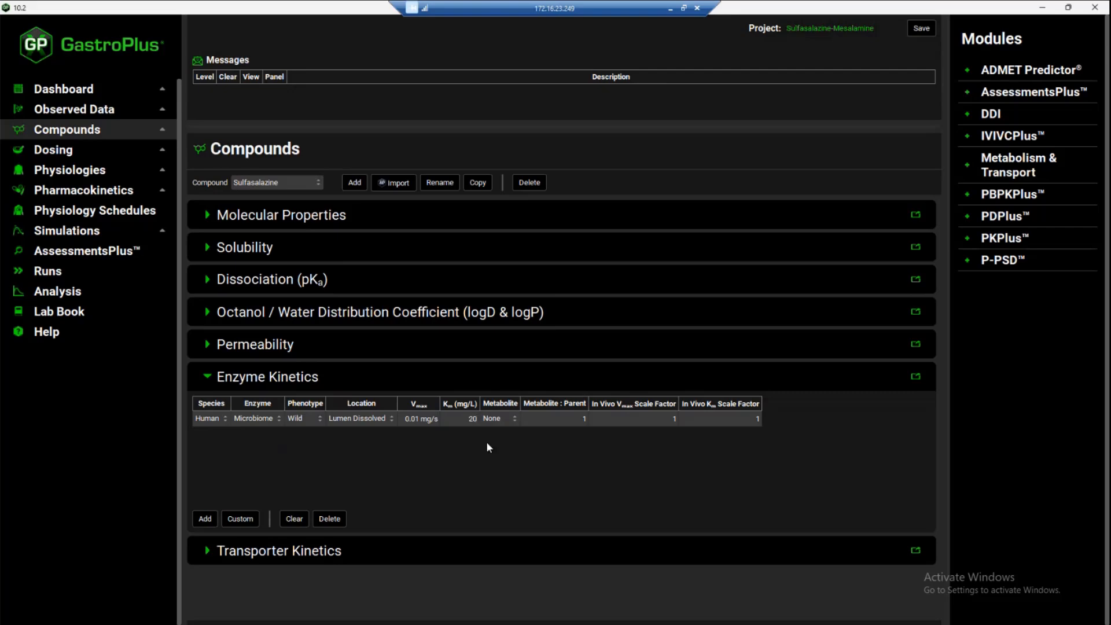
{"action": "key", "text": "Return"}
{"action": "left_click", "coordinate": [427, 419]}
{"action": "type", "text": "0.005"}
{"action": "key", "text": "Return"}
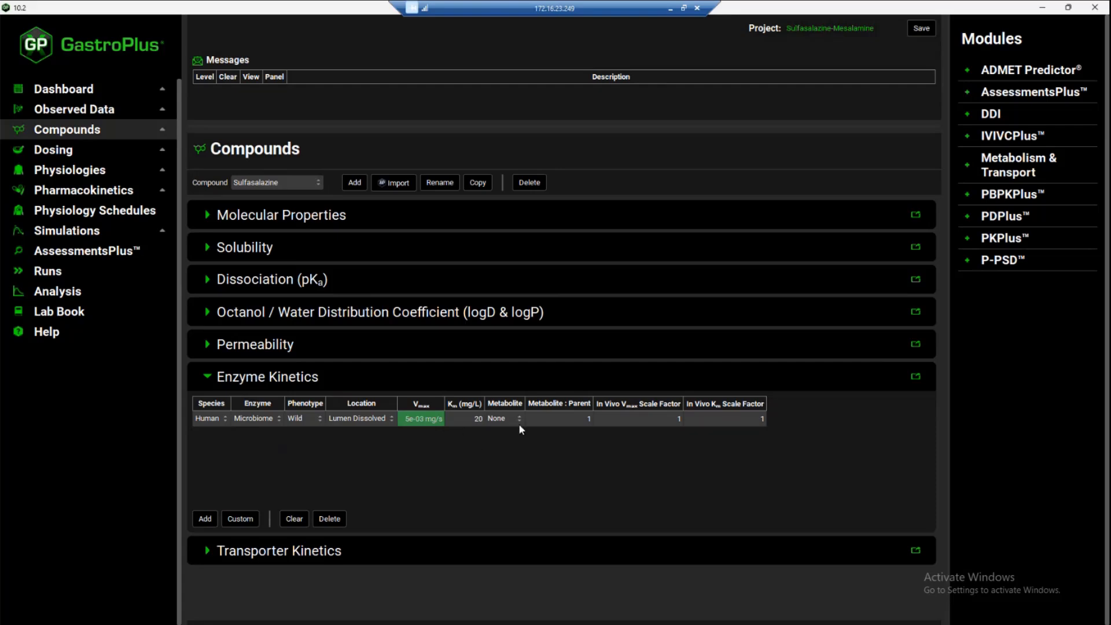
{"action": "left_click", "coordinate": [921, 30]}
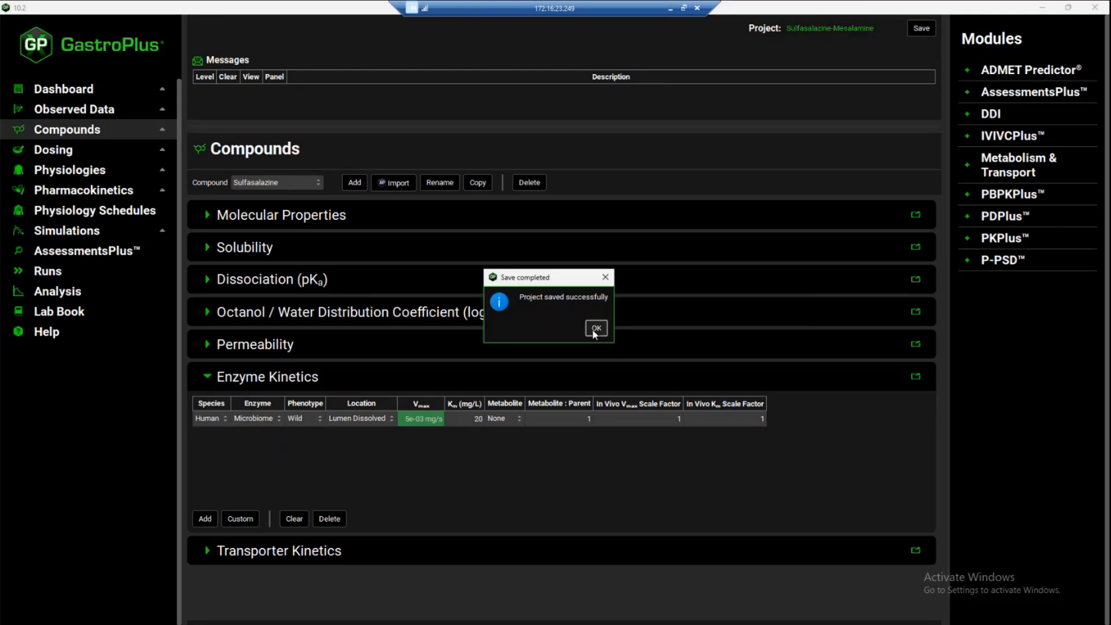
{"action": "left_click", "coordinate": [595, 329]}
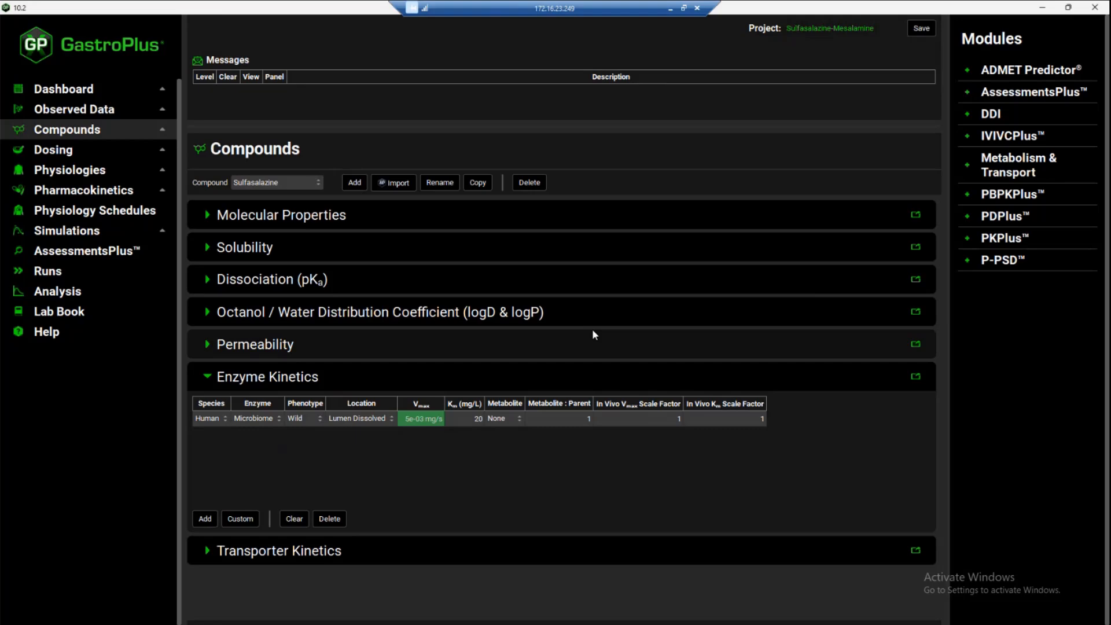
Step: Examine the physiology's gastrointestinal settings, including the ACATPlus parameters, compartment tables and the microbiome expression in the enzyme and transporter distribution
{"action": "left_click", "coordinate": [58, 181]}
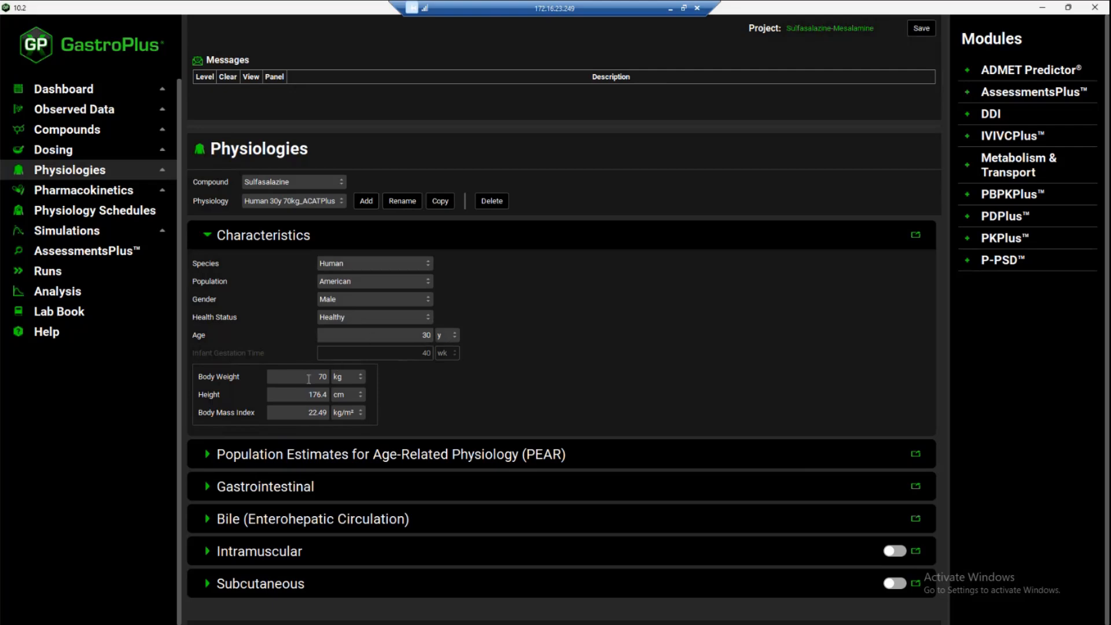
{"action": "left_click", "coordinate": [210, 489]}
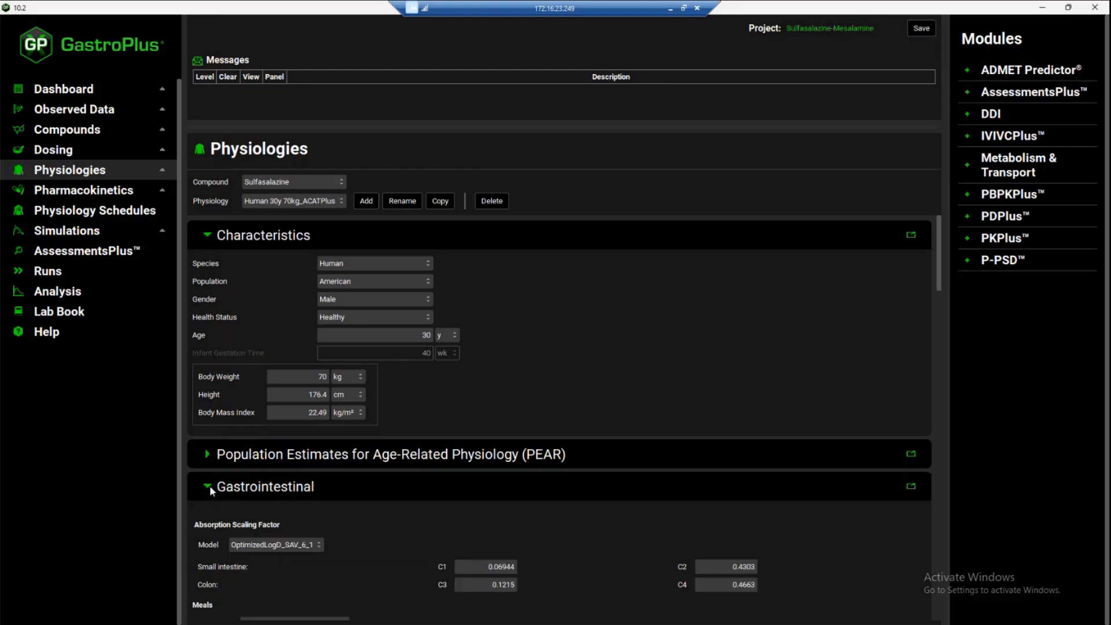
{"action": "scroll", "coordinate": [380, 502], "scroll_direction": "down", "scroll_amount": 5}
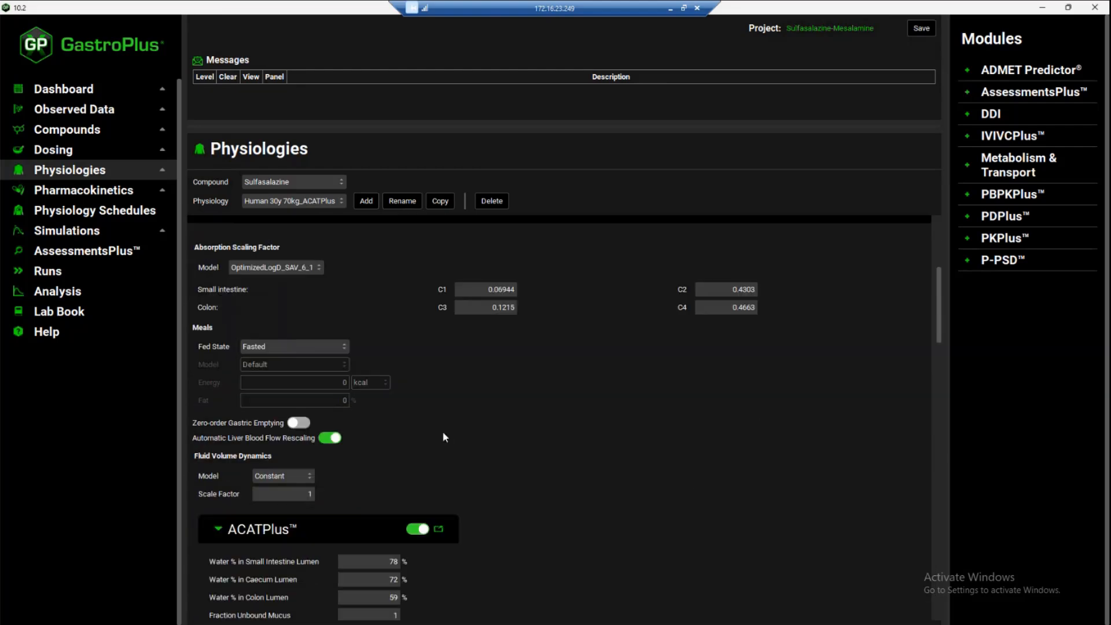
{"action": "scroll", "coordinate": [445, 437], "scroll_direction": "down", "scroll_amount": 3}
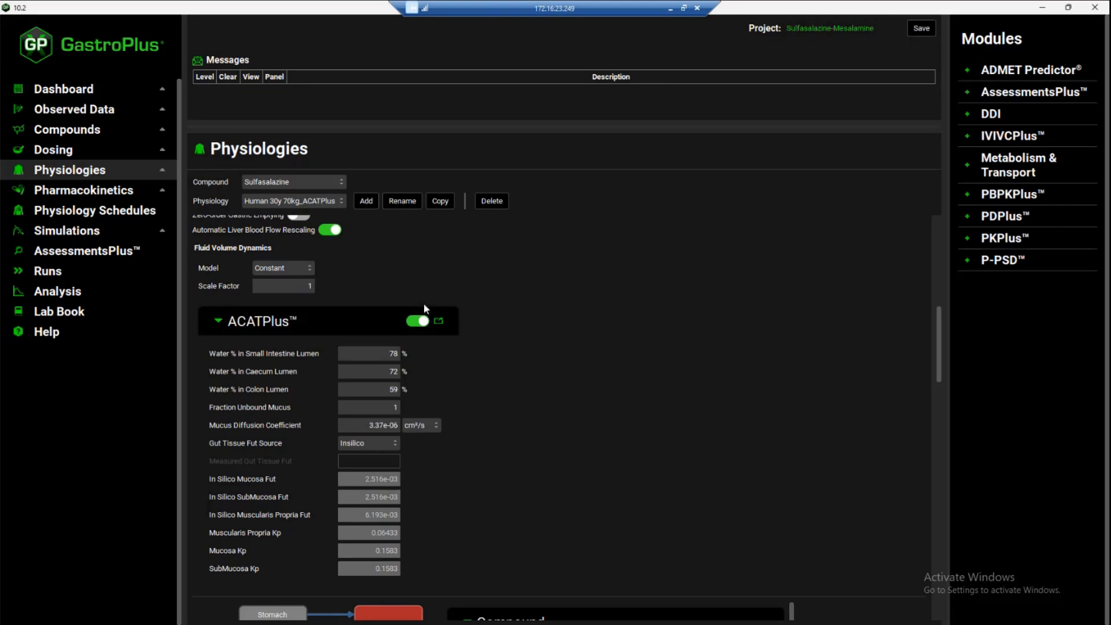
{"action": "scroll", "coordinate": [521, 385], "scroll_direction": "down", "scroll_amount": 5}
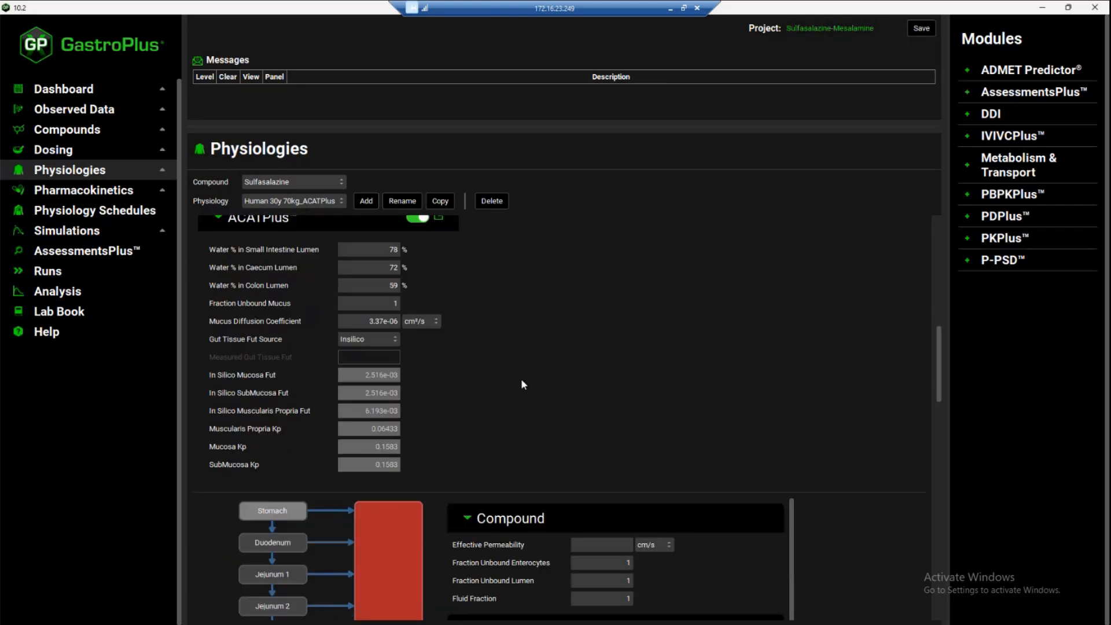
{"action": "scroll", "coordinate": [767, 320], "scroll_direction": "down", "scroll_amount": 2}
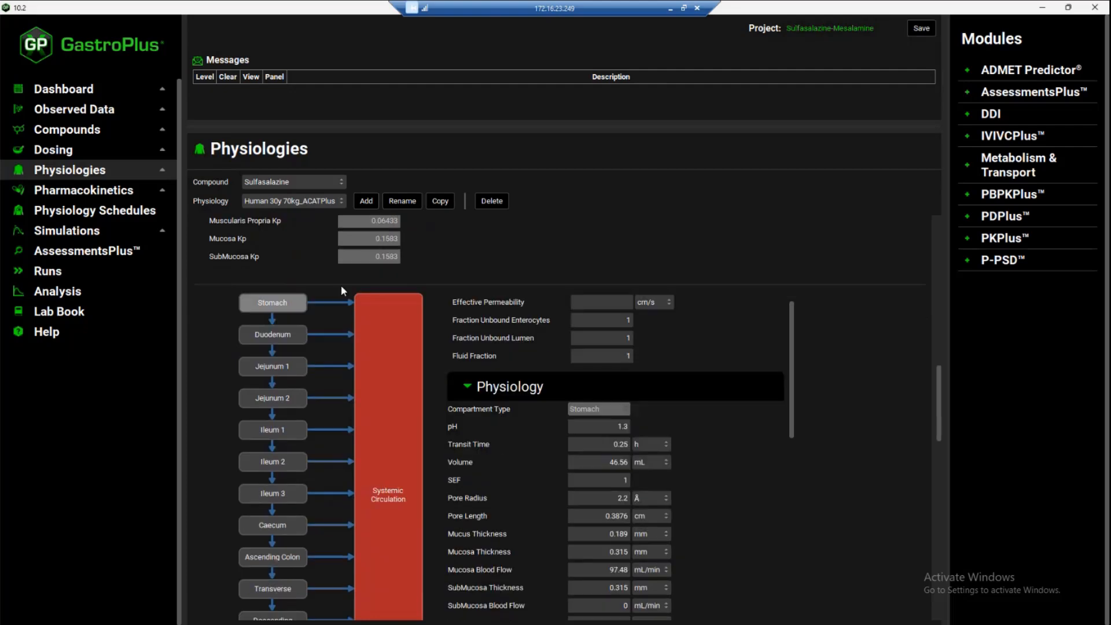
{"action": "scroll", "coordinate": [212, 360], "scroll_direction": "down", "scroll_amount": 3}
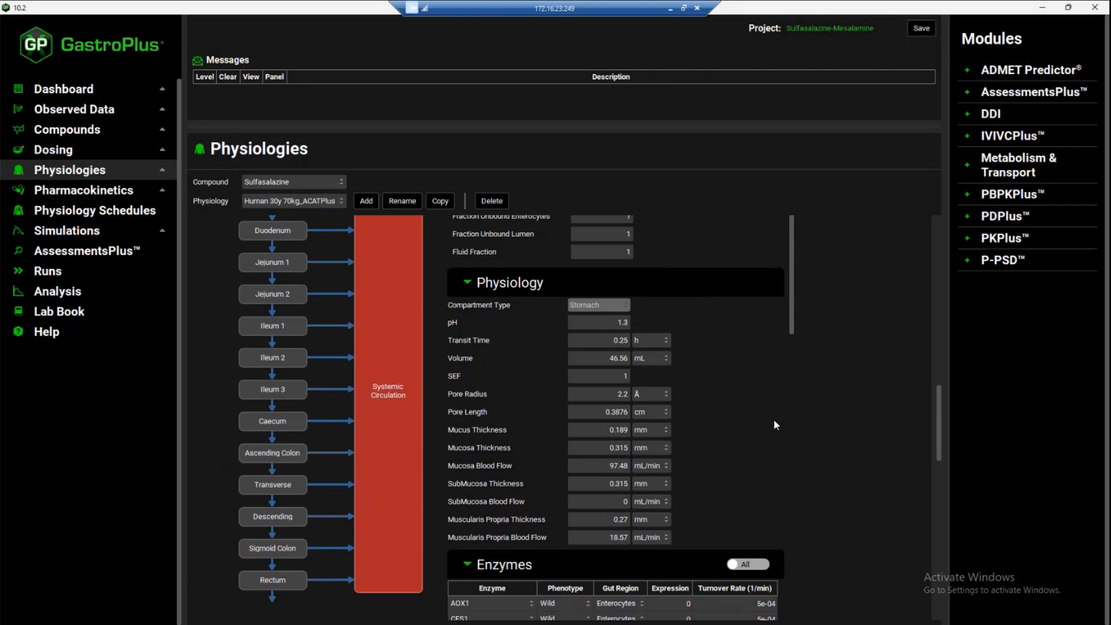
{"action": "scroll", "coordinate": [773, 405], "scroll_direction": "down", "scroll_amount": 3}
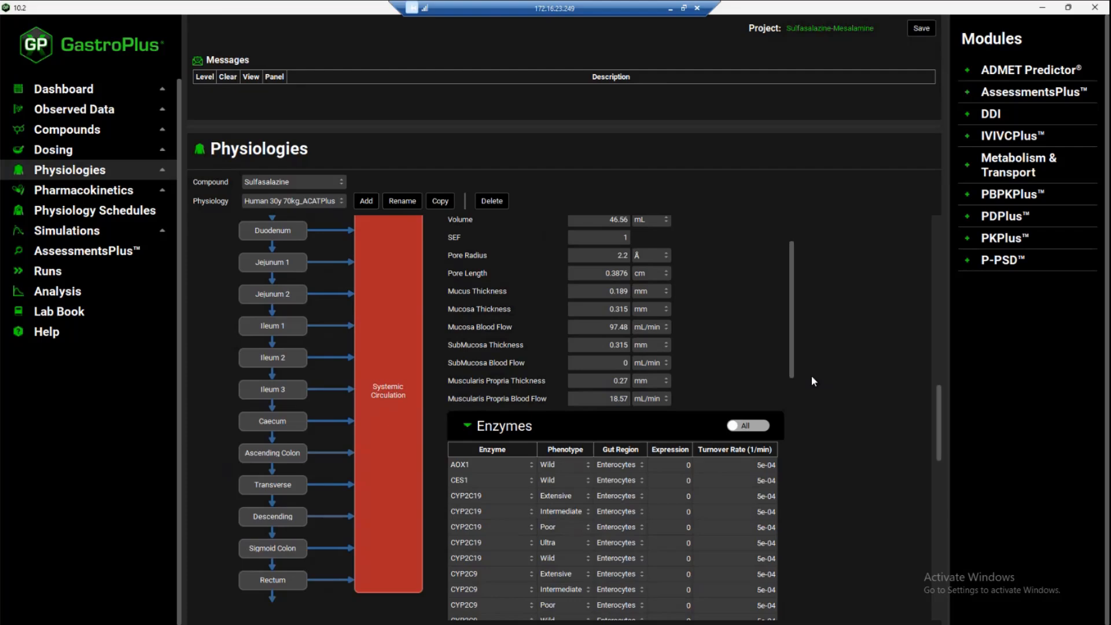
{"action": "scroll", "coordinate": [812, 375], "scroll_direction": "down", "scroll_amount": 12}
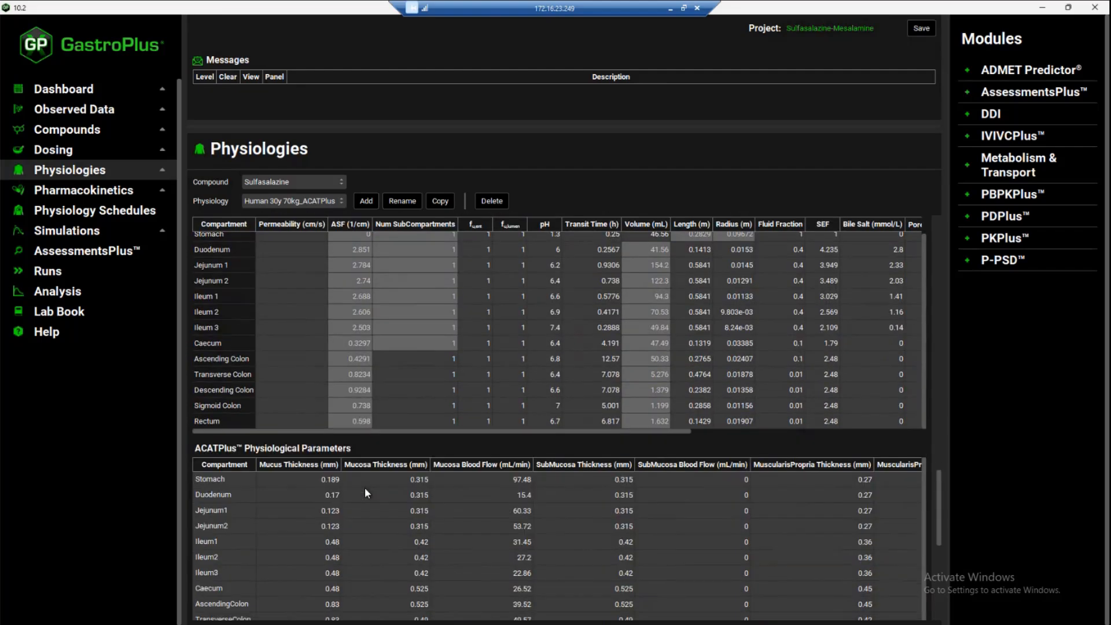
{"action": "scroll", "coordinate": [370, 480], "scroll_direction": "down", "scroll_amount": 3}
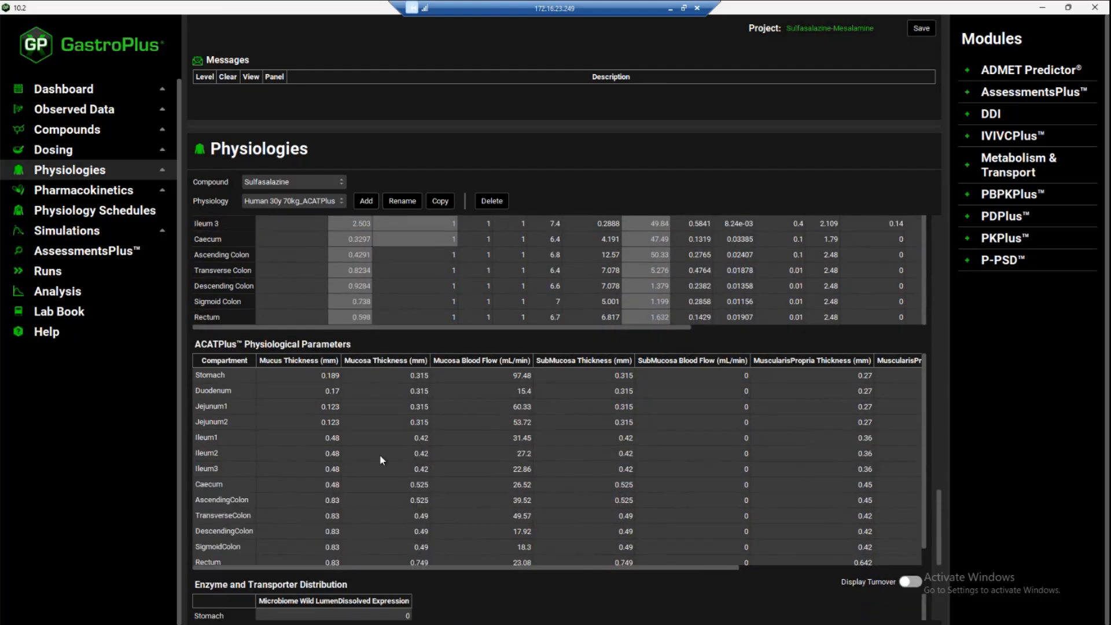
{"action": "scroll", "coordinate": [428, 405], "scroll_direction": "down", "scroll_amount": 4}
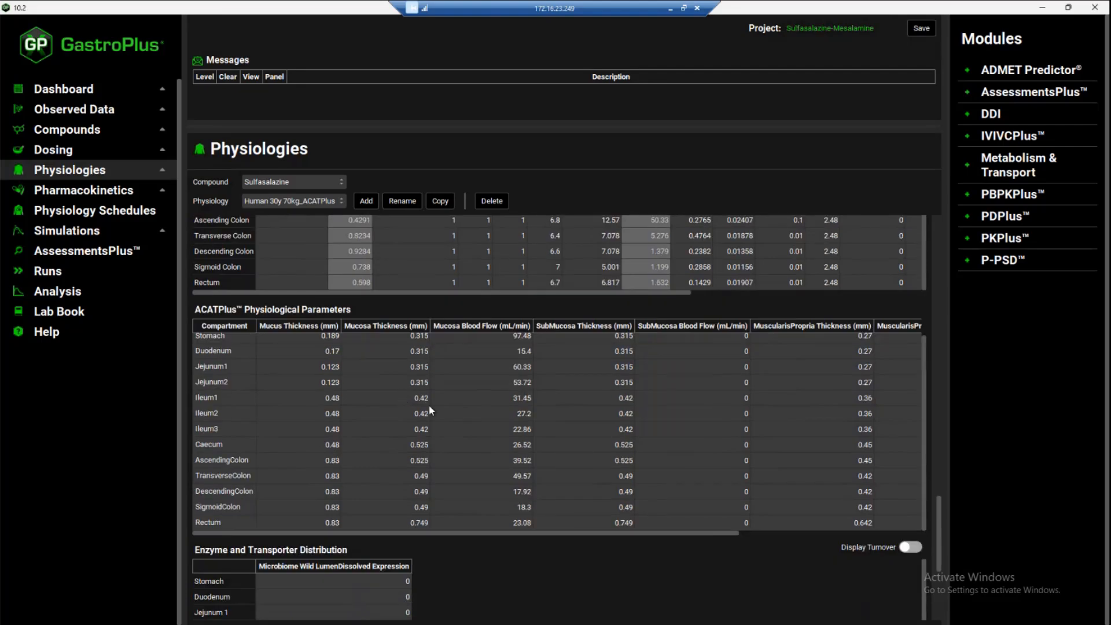
{"action": "scroll", "coordinate": [469, 470], "scroll_direction": "down", "scroll_amount": 3}
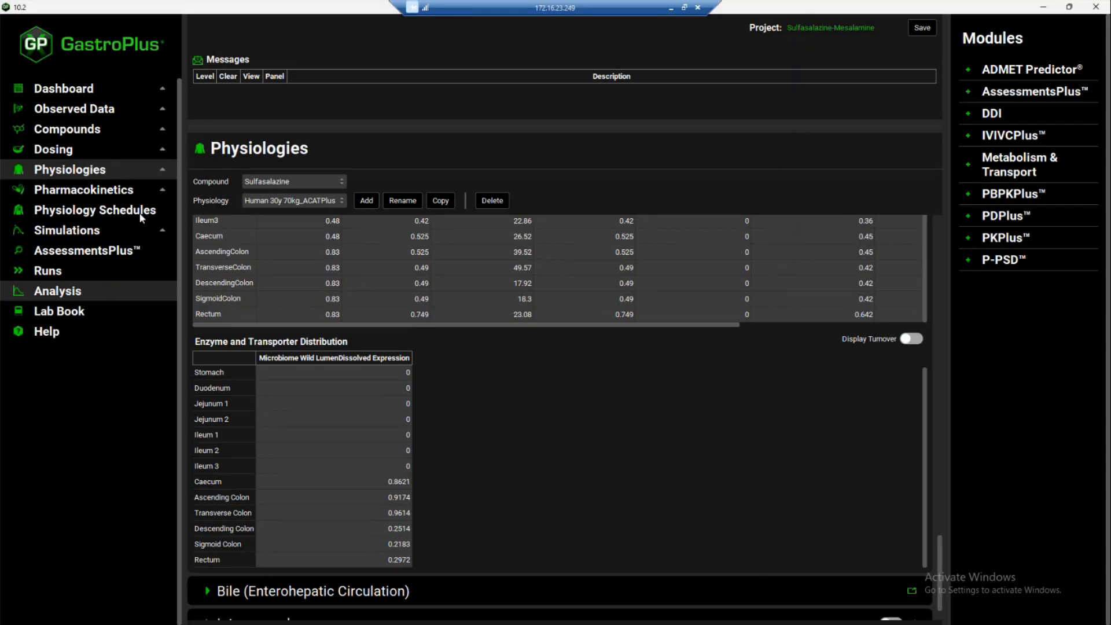
Step: Review the compartmental pharmacokinetic model defined for Sulfasalazine
{"action": "left_click", "coordinate": [84, 191]}
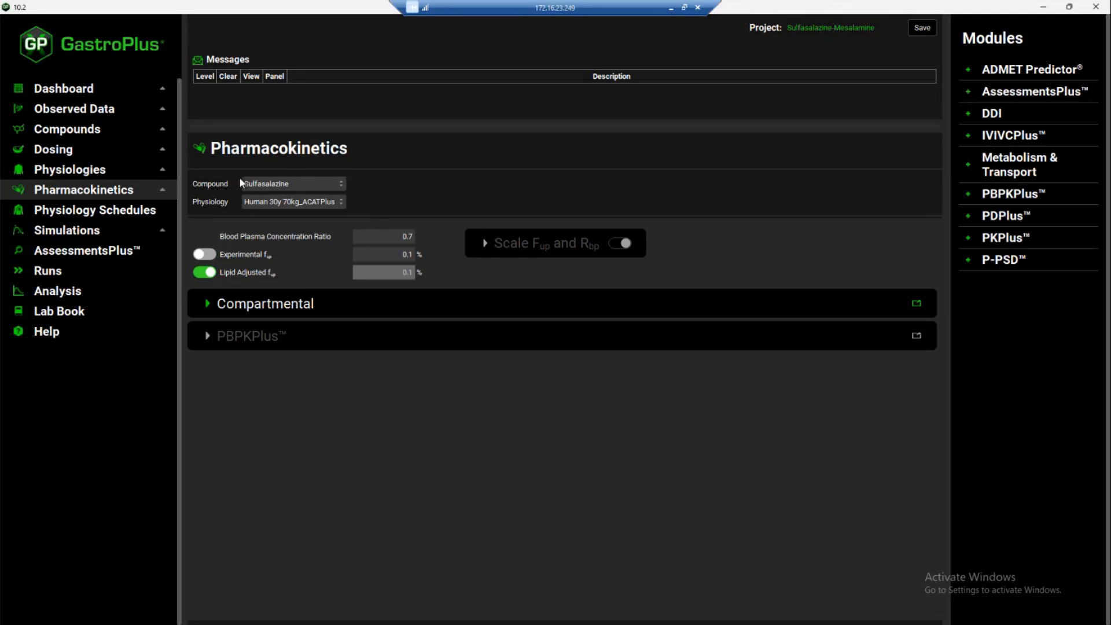
{"action": "left_click", "coordinate": [206, 305]}
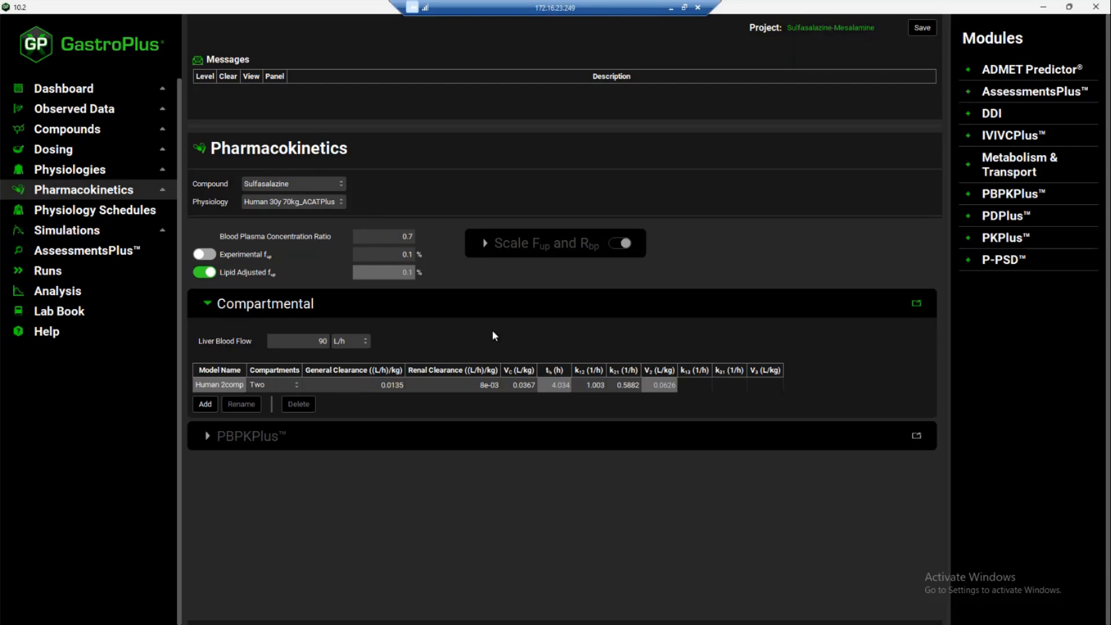
Step: Run the HV-PO_Sulfa_1g susp simulation and display its plasma concentration-time plot
{"action": "left_click", "coordinate": [86, 233]}
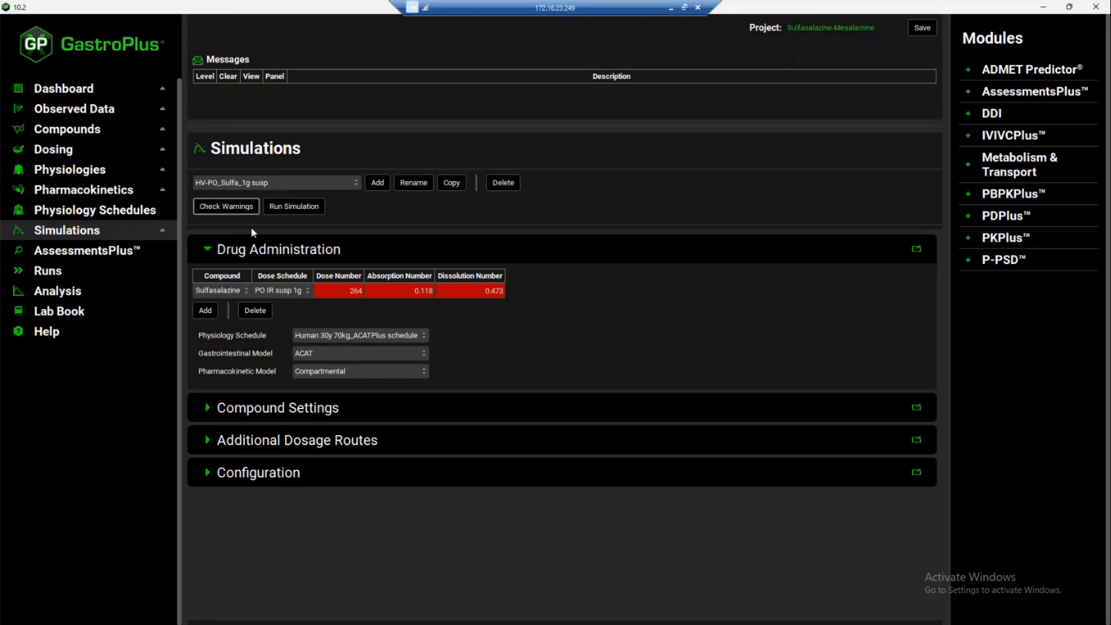
{"action": "left_click", "coordinate": [293, 210]}
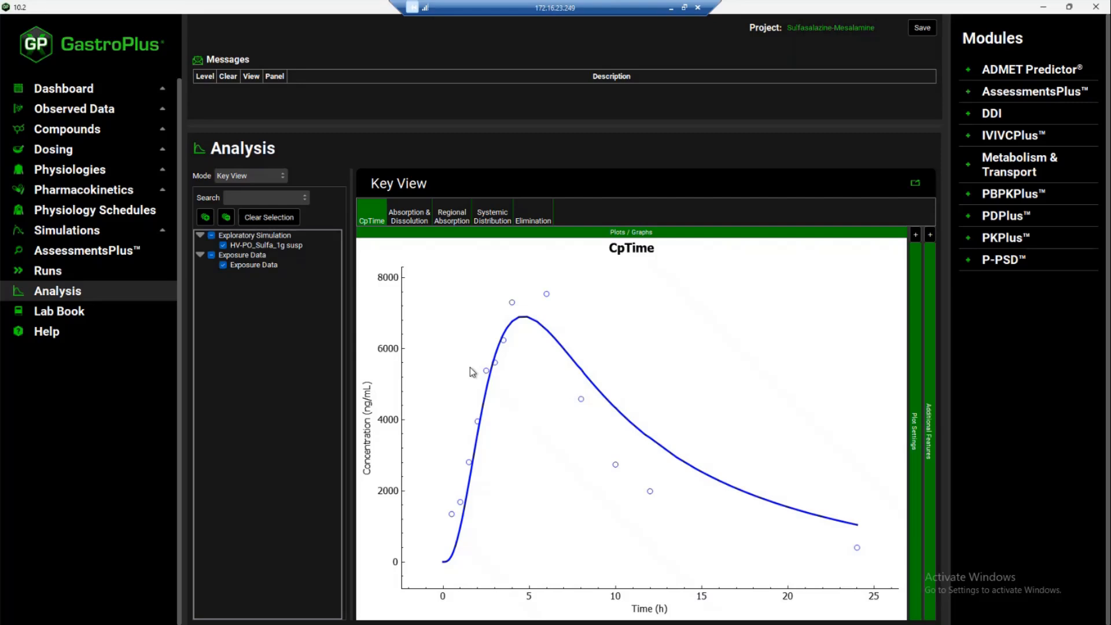
Step: Run the HV-PO_Sulfa_2g ent coat Tab simulation and display its plasma concentration-time plot
{"action": "left_click", "coordinate": [85, 233]}
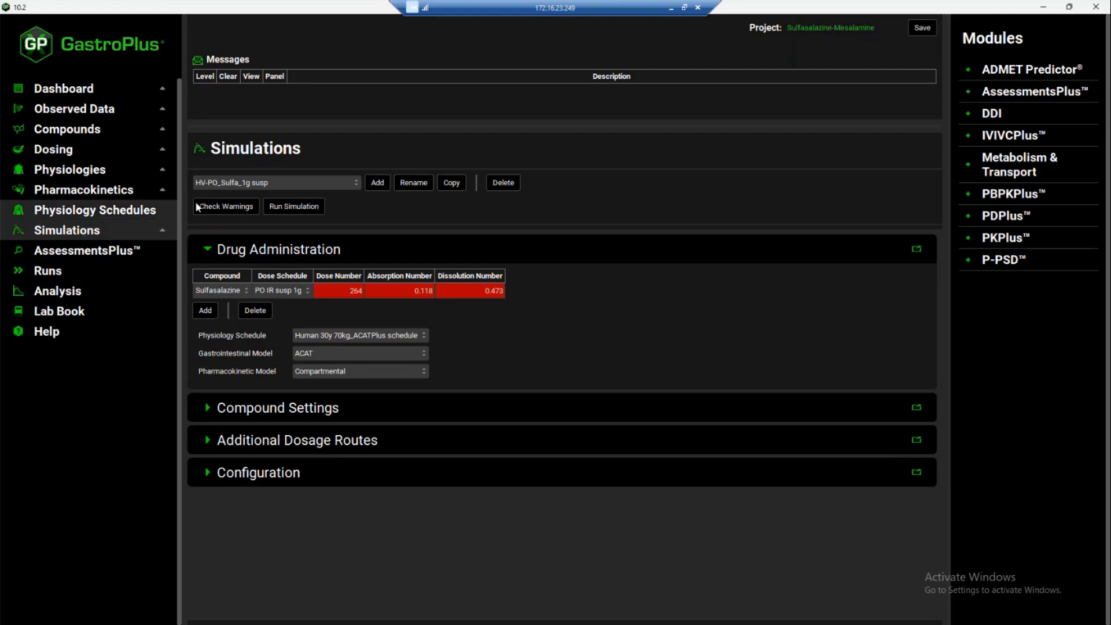
{"action": "left_click", "coordinate": [263, 184]}
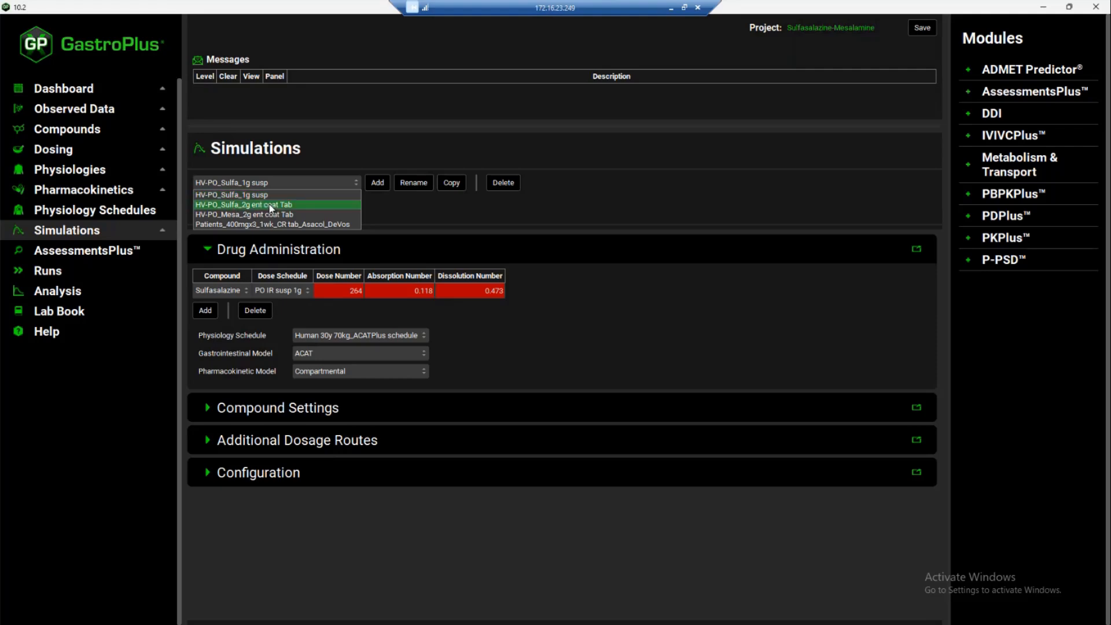
{"action": "left_click", "coordinate": [271, 206]}
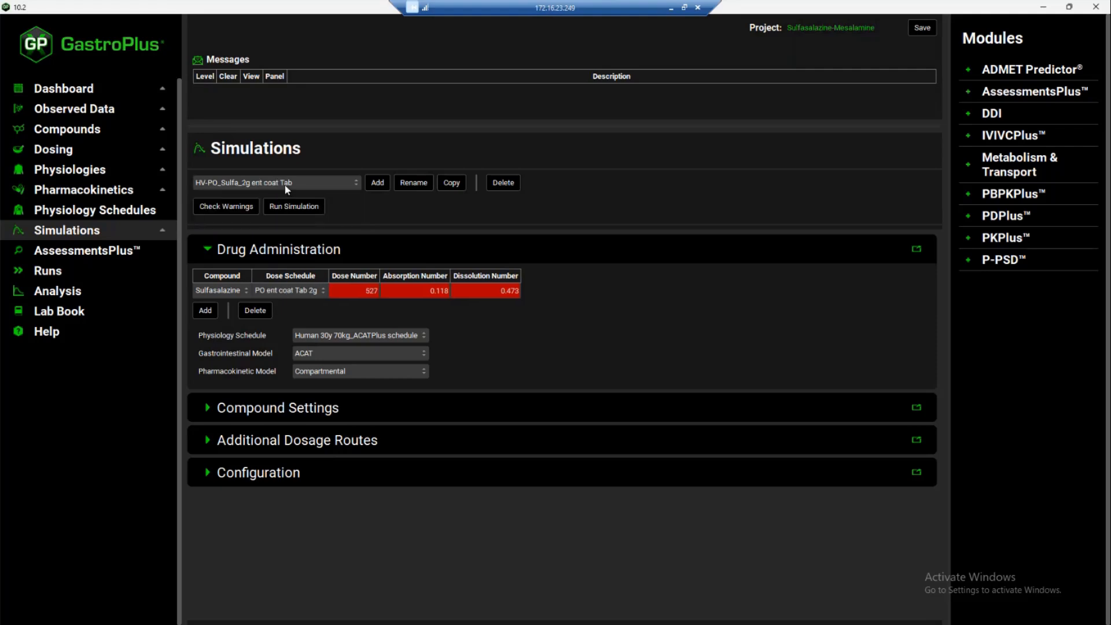
{"action": "left_click", "coordinate": [296, 206]}
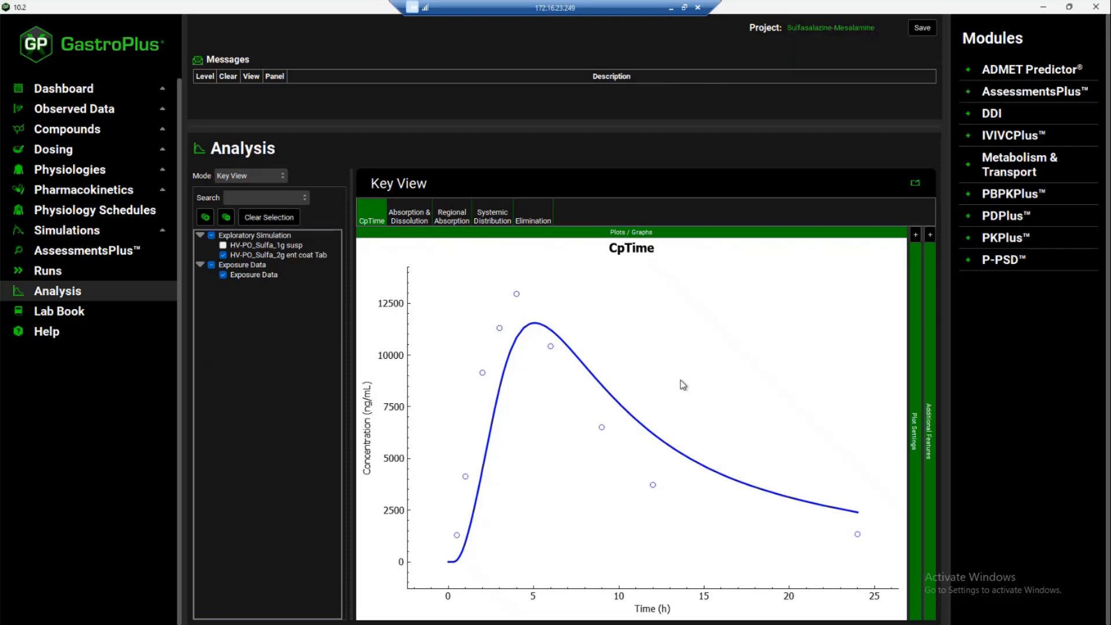
Step: Examine the enzyme kinetics of the Sulfasalazine_with_met compound, including the metabolite options for its microbiome entry
{"action": "left_click", "coordinate": [79, 132]}
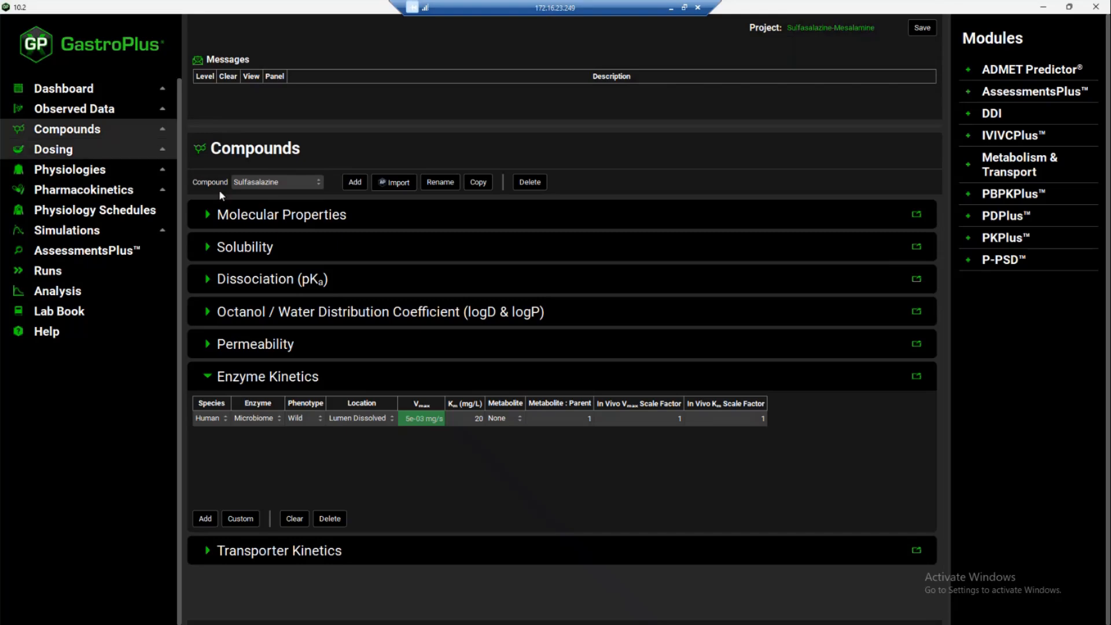
{"action": "left_click", "coordinate": [259, 184]}
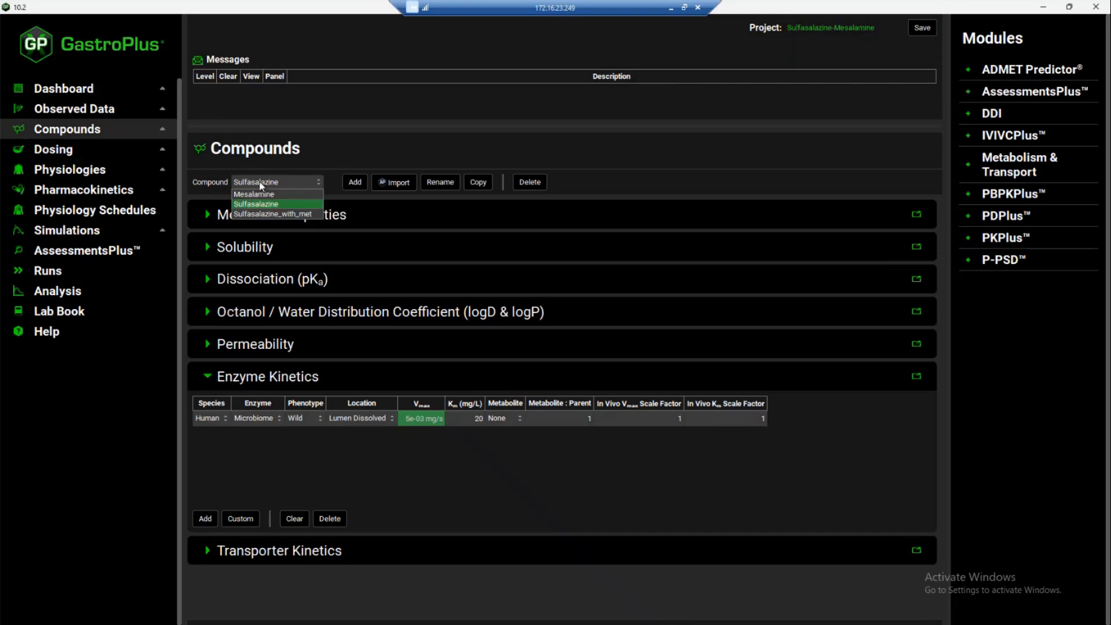
{"action": "left_click", "coordinate": [272, 214]}
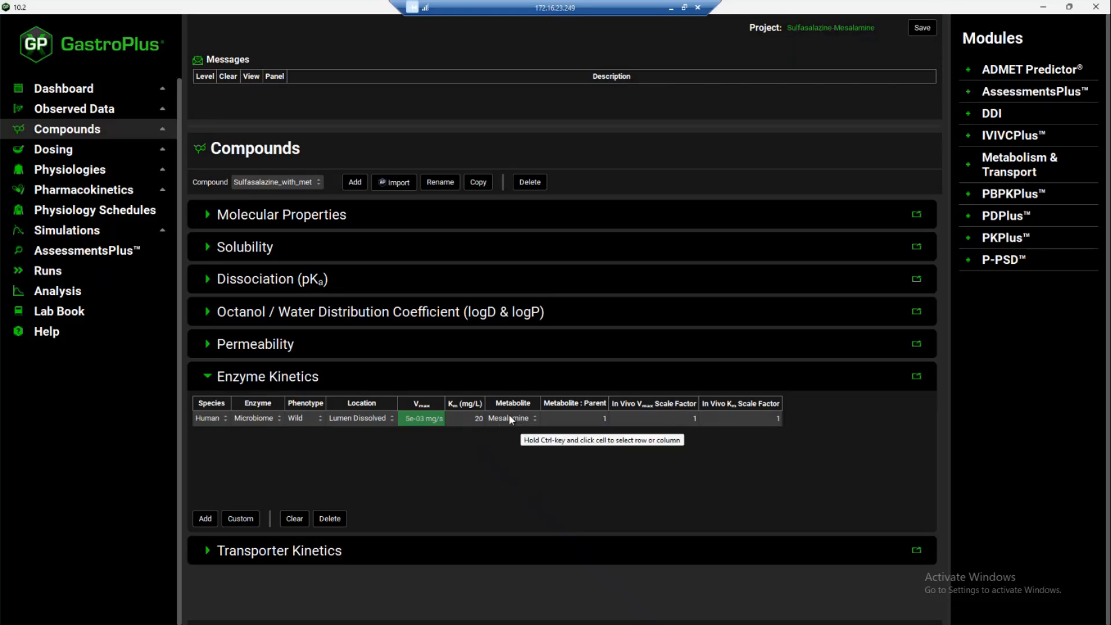
{"action": "left_click", "coordinate": [531, 421]}
{"action": "left_click", "coordinate": [531, 421]}
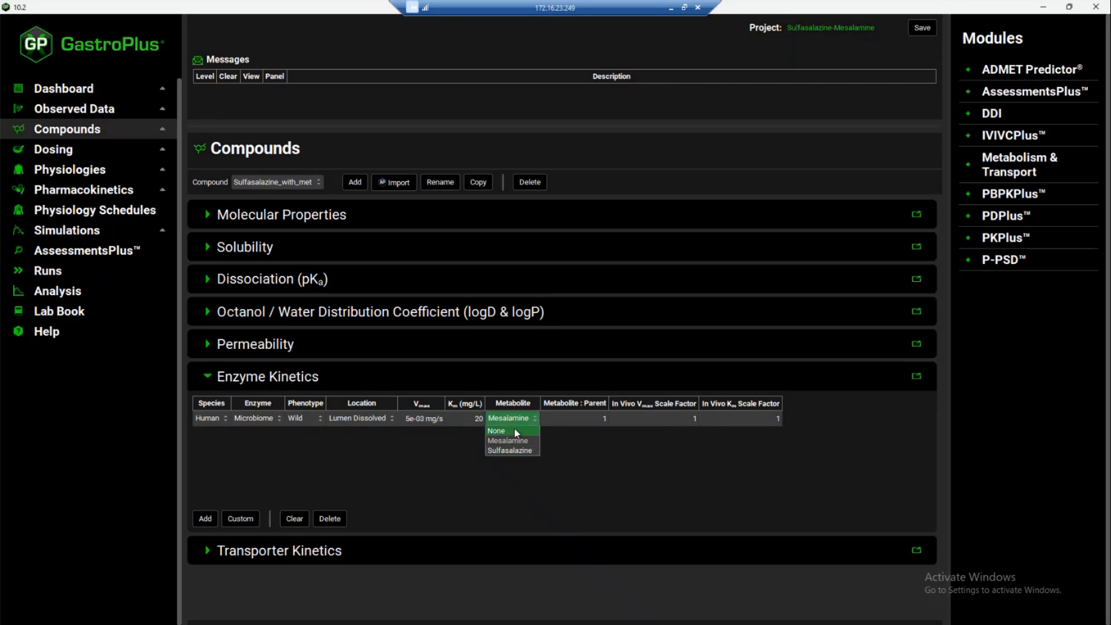
{"action": "left_click", "coordinate": [510, 420]}
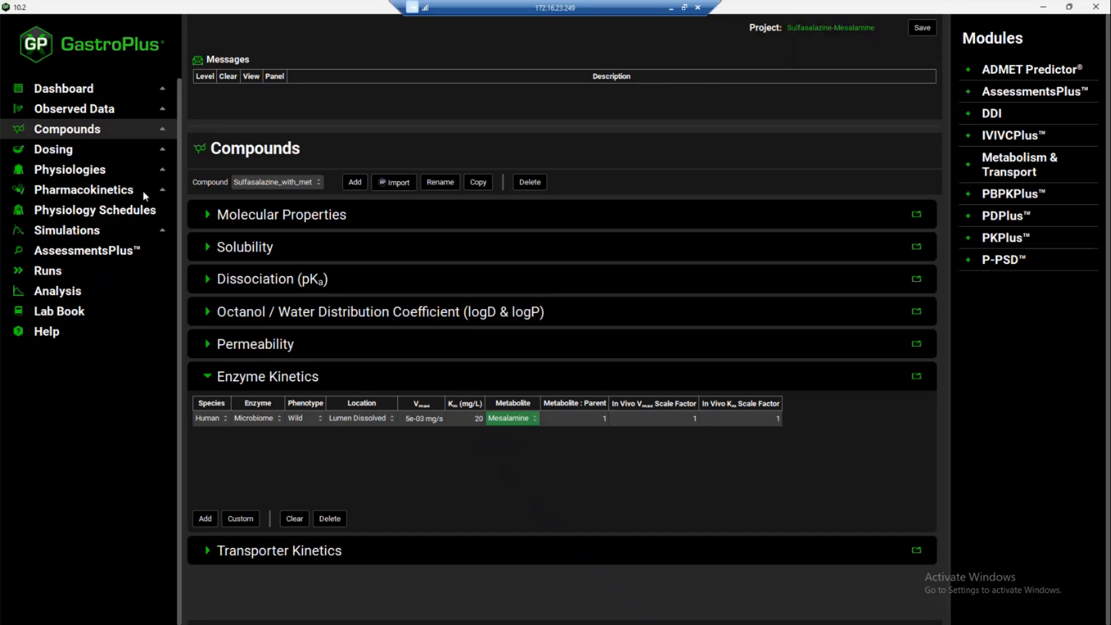
Step: Run the HV-PO_Mesa_2g ent coat Tab simulation and display its plasma concentration-time plot
{"action": "left_click", "coordinate": [74, 235]}
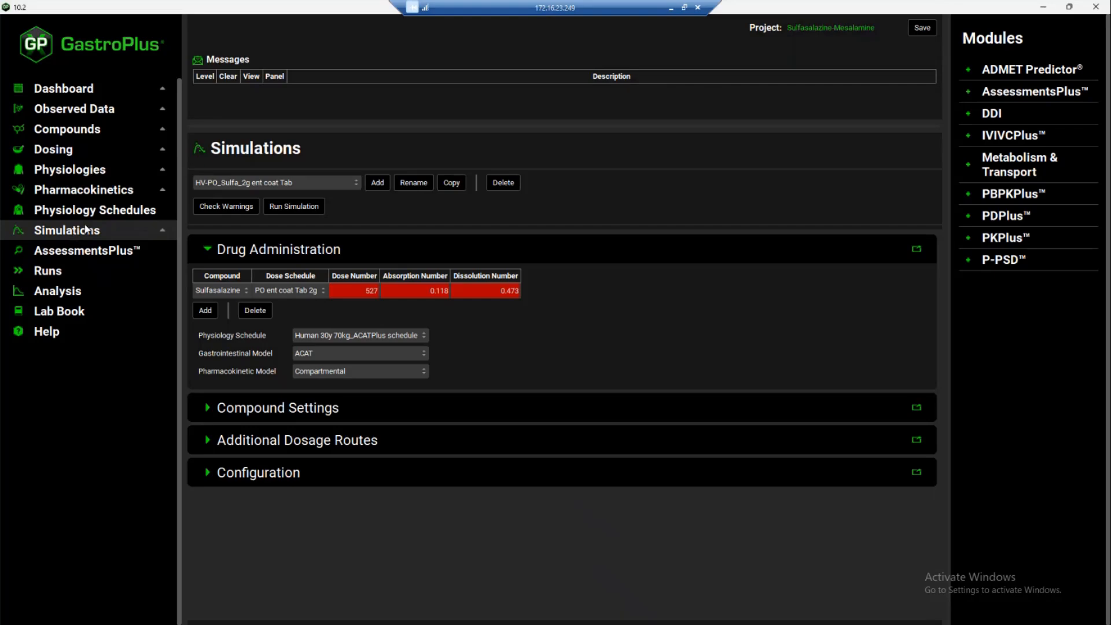
{"action": "left_click", "coordinate": [257, 183]}
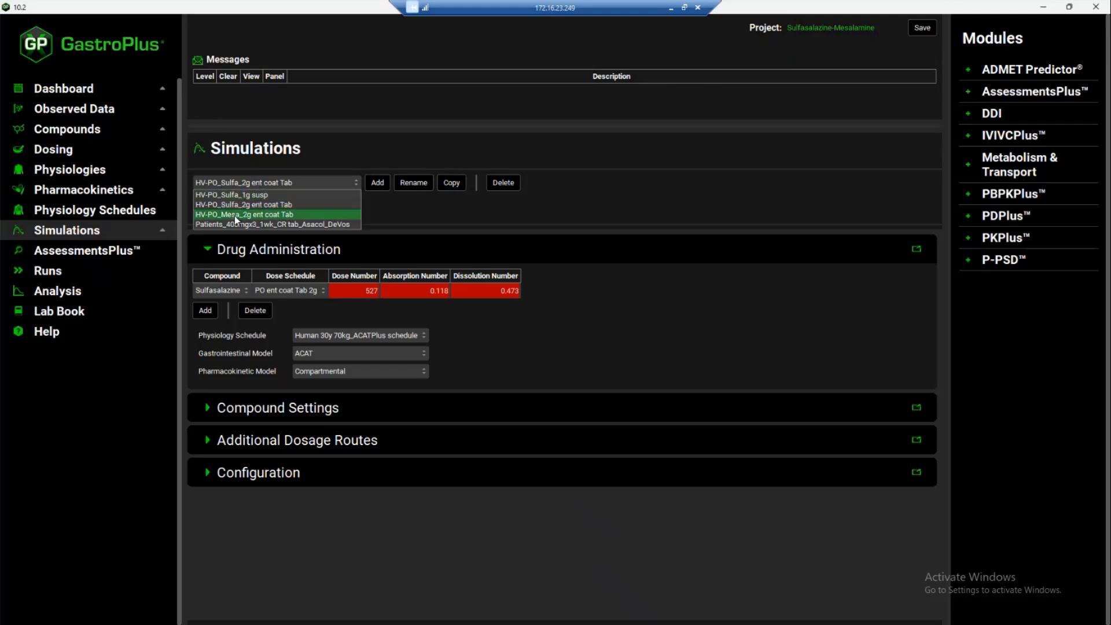
{"action": "left_click", "coordinate": [266, 216]}
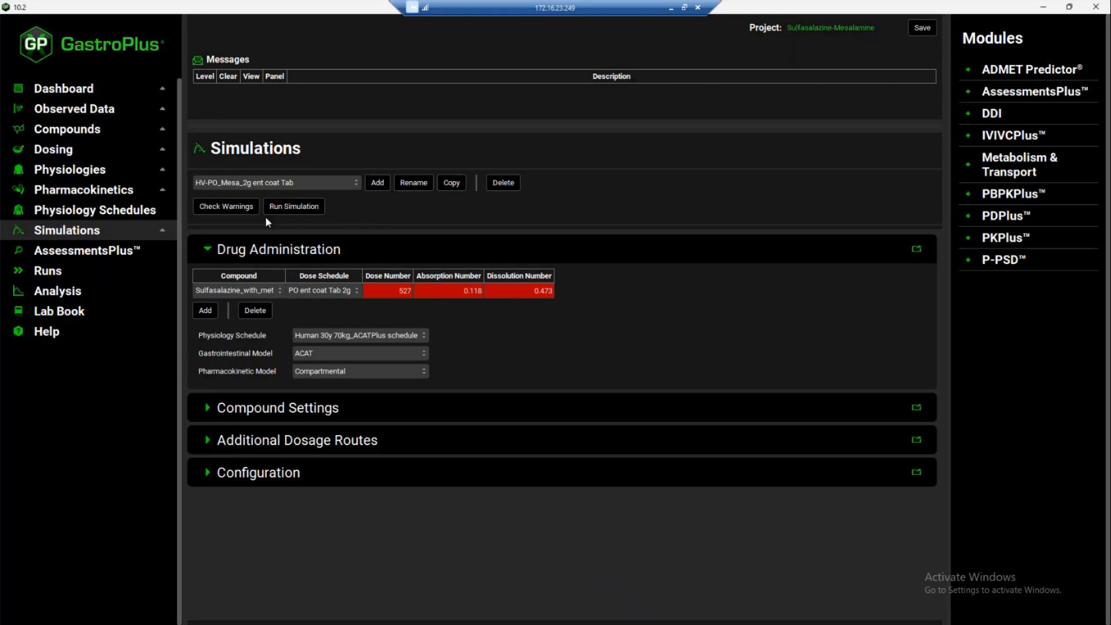
{"action": "left_click", "coordinate": [294, 206]}
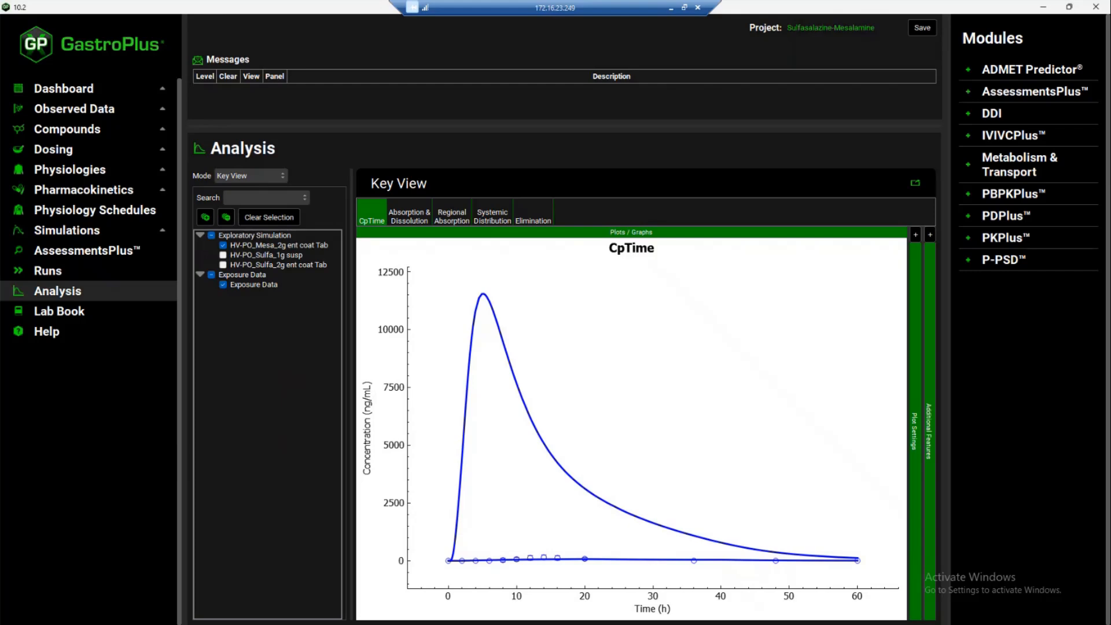
Step: Color the curves of the CpTime plot by Compound
{"action": "left_click", "coordinate": [930, 235]}
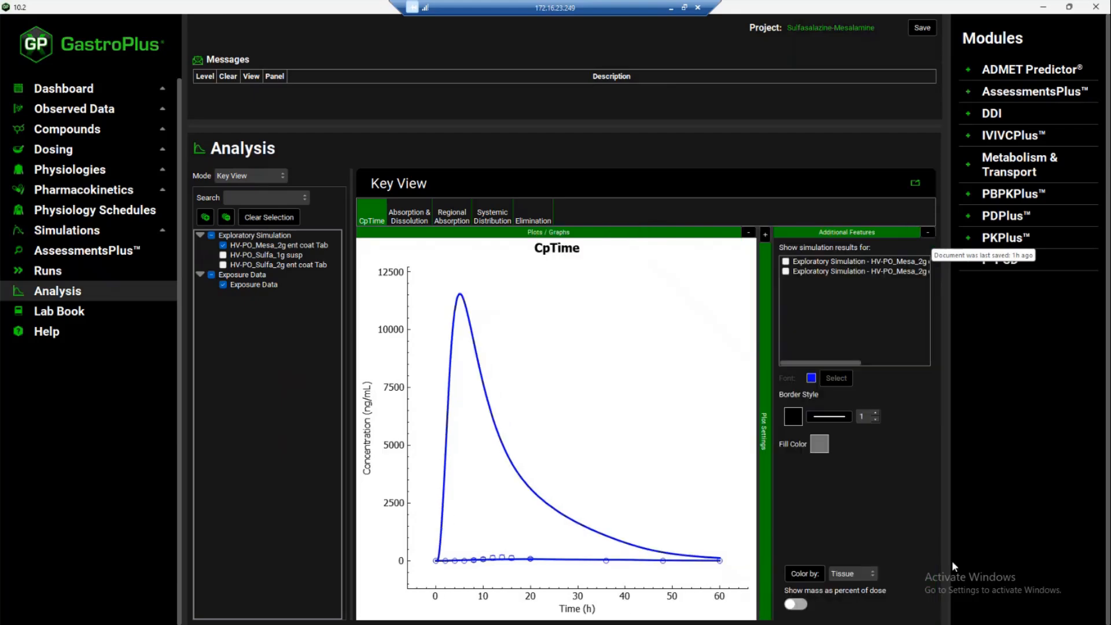
{"action": "left_click", "coordinate": [852, 575]}
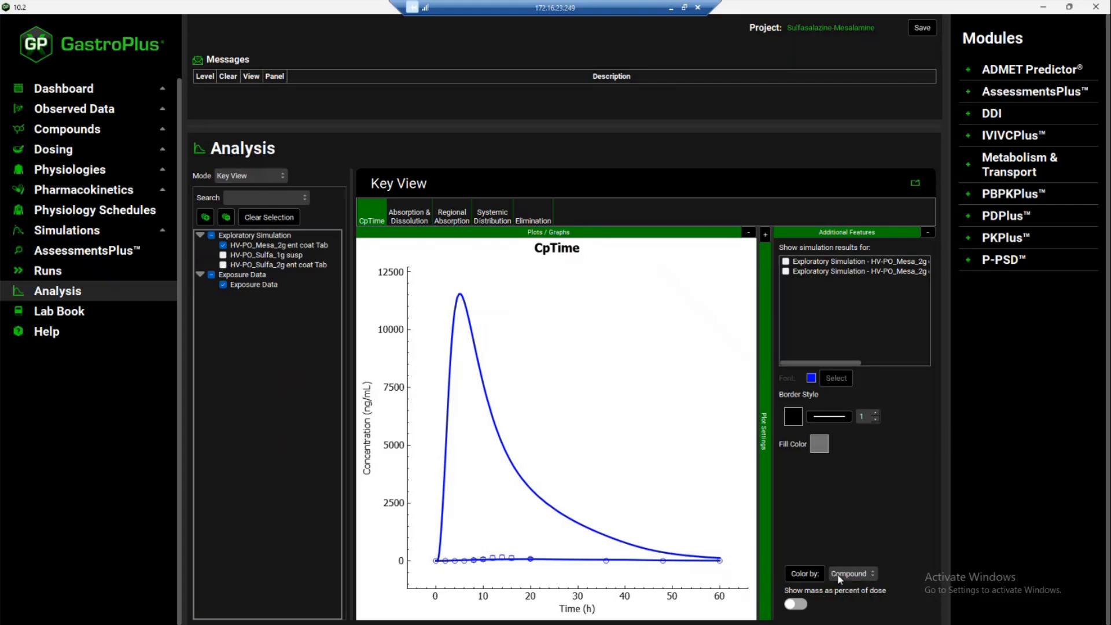
{"action": "left_click", "coordinate": [806, 571]}
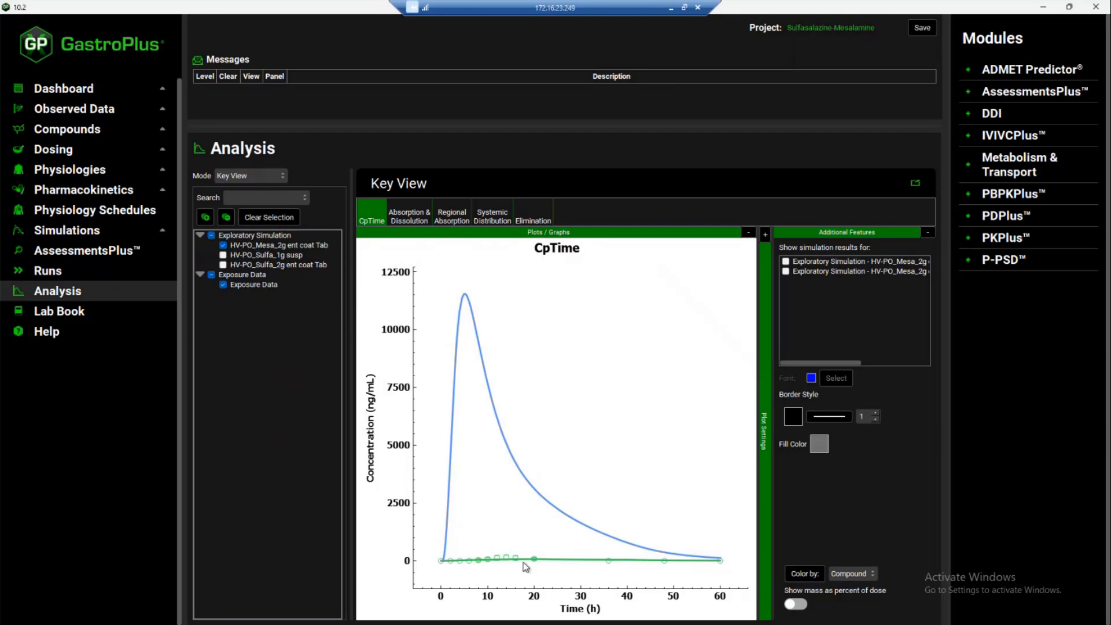
{"action": "left_click", "coordinate": [928, 234]}
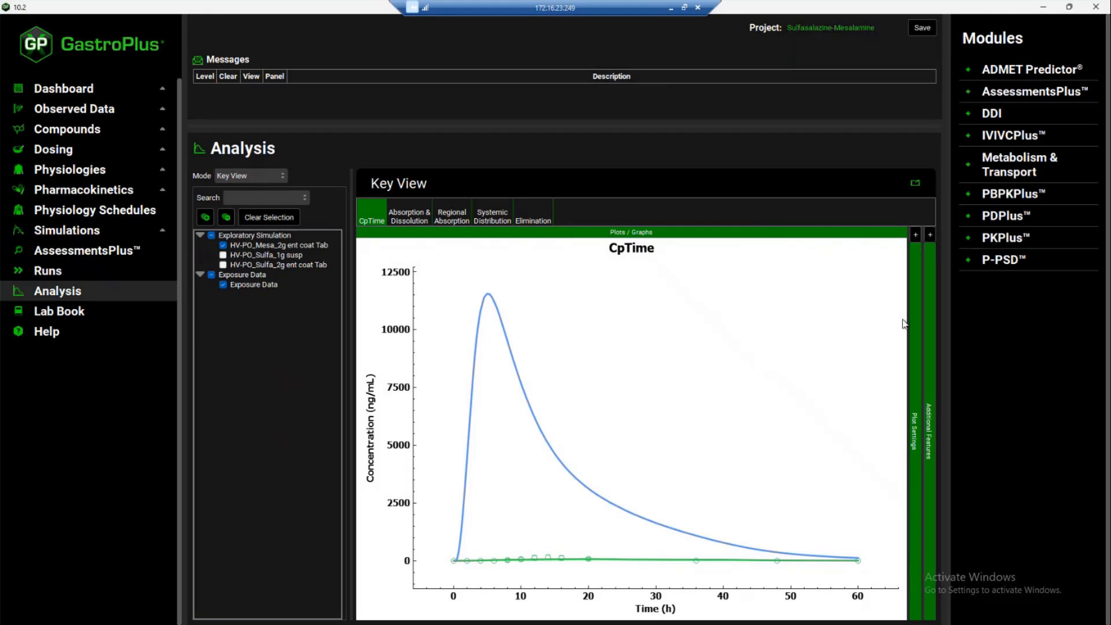
Step: Set the scale of the CpTime plot's dependent concentration axis to Logarithmic and view the enlarged plot
{"action": "left_click", "coordinate": [916, 235]}
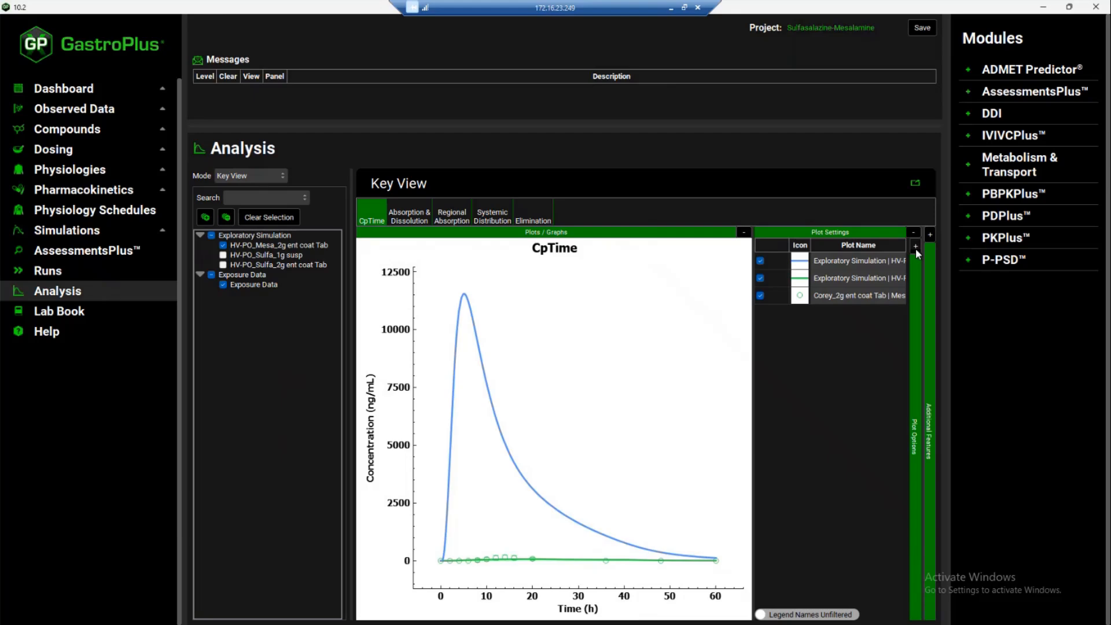
{"action": "left_click", "coordinate": [916, 247]}
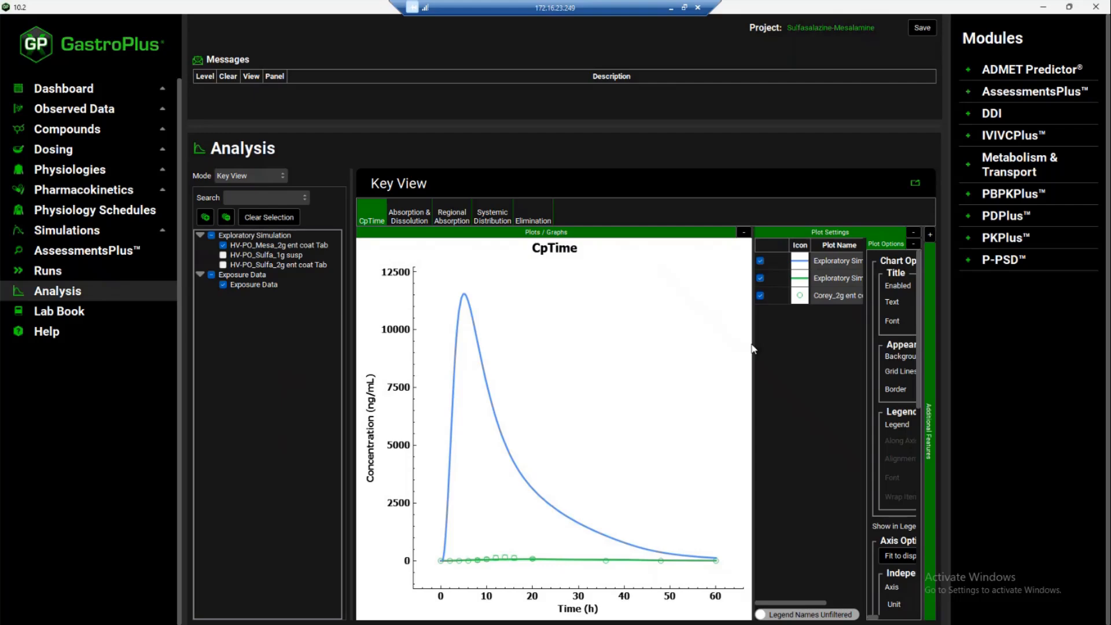
{"action": "left_click_drag", "start_coordinate": [752, 380], "coordinate": [668, 371]}
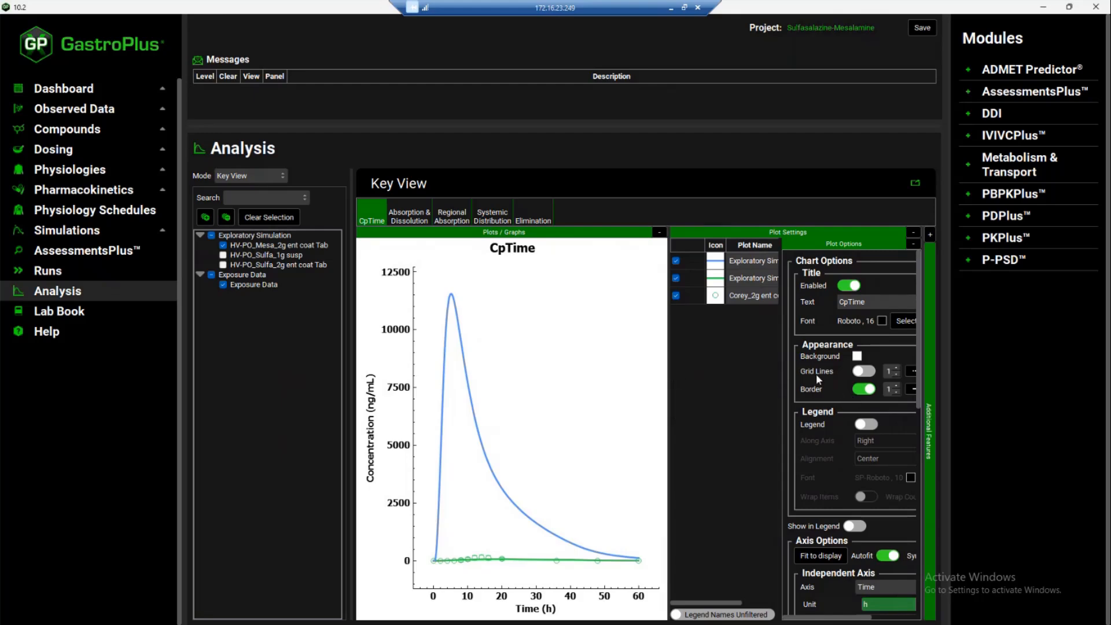
{"action": "scroll", "coordinate": [848, 404], "scroll_direction": "down", "scroll_amount": 3}
{"action": "scroll", "coordinate": [847, 404], "scroll_direction": "down", "scroll_amount": 5}
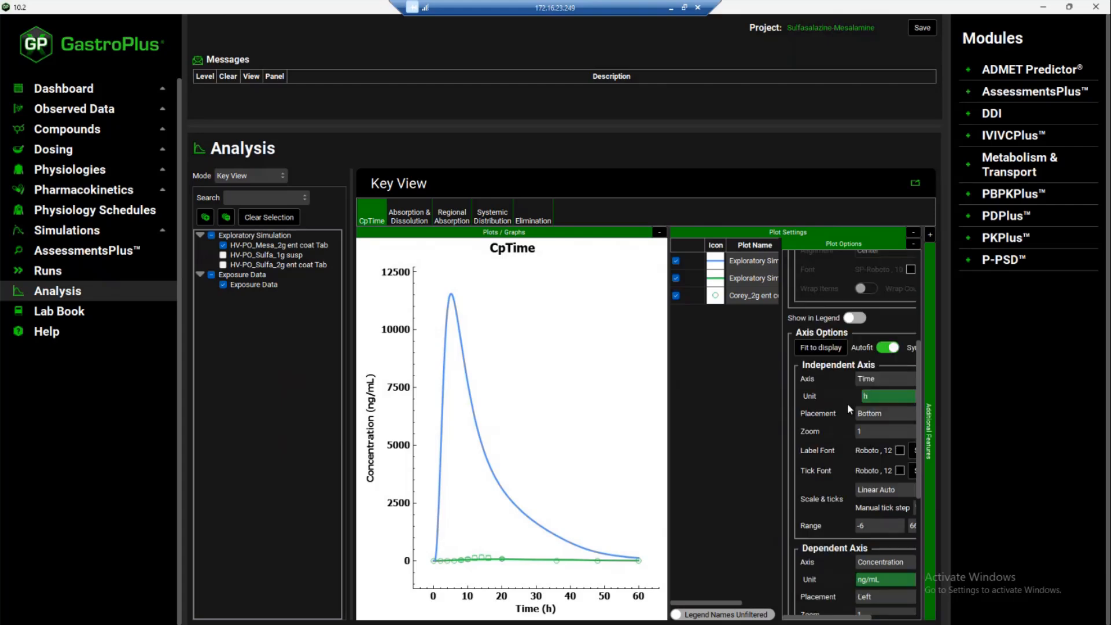
{"action": "scroll", "coordinate": [849, 407], "scroll_direction": "down", "scroll_amount": 1}
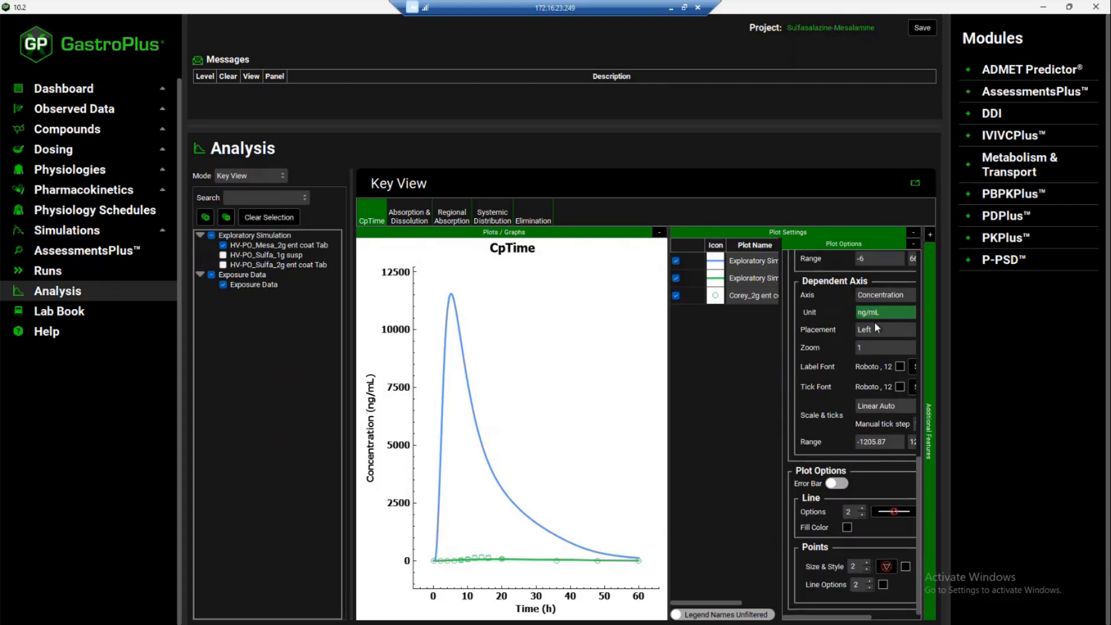
{"action": "left_click", "coordinate": [884, 409]}
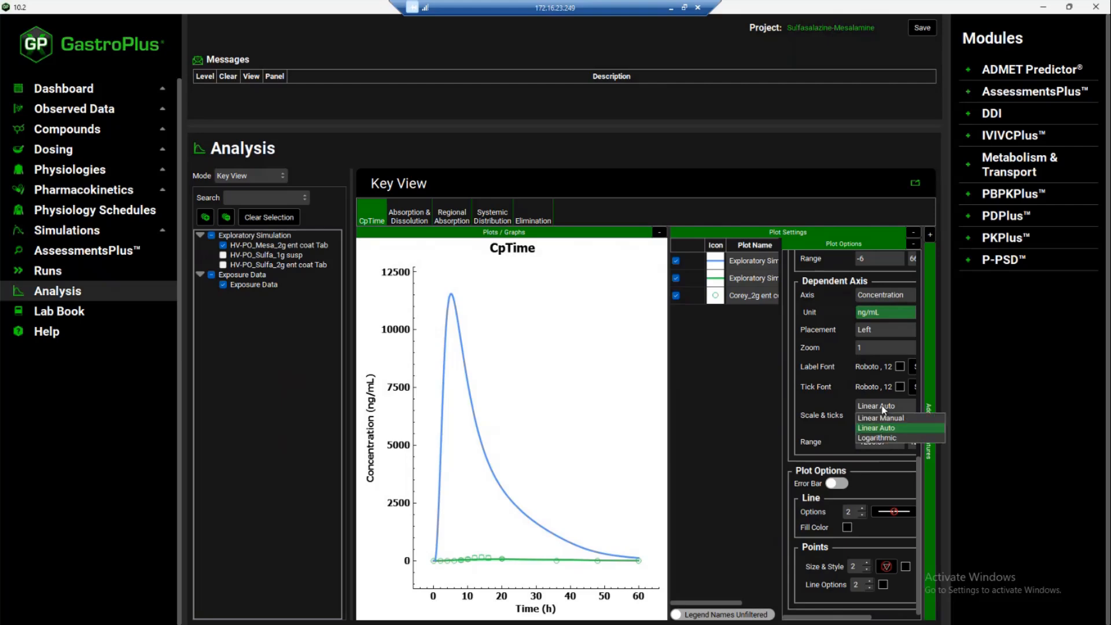
{"action": "left_click", "coordinate": [883, 438]}
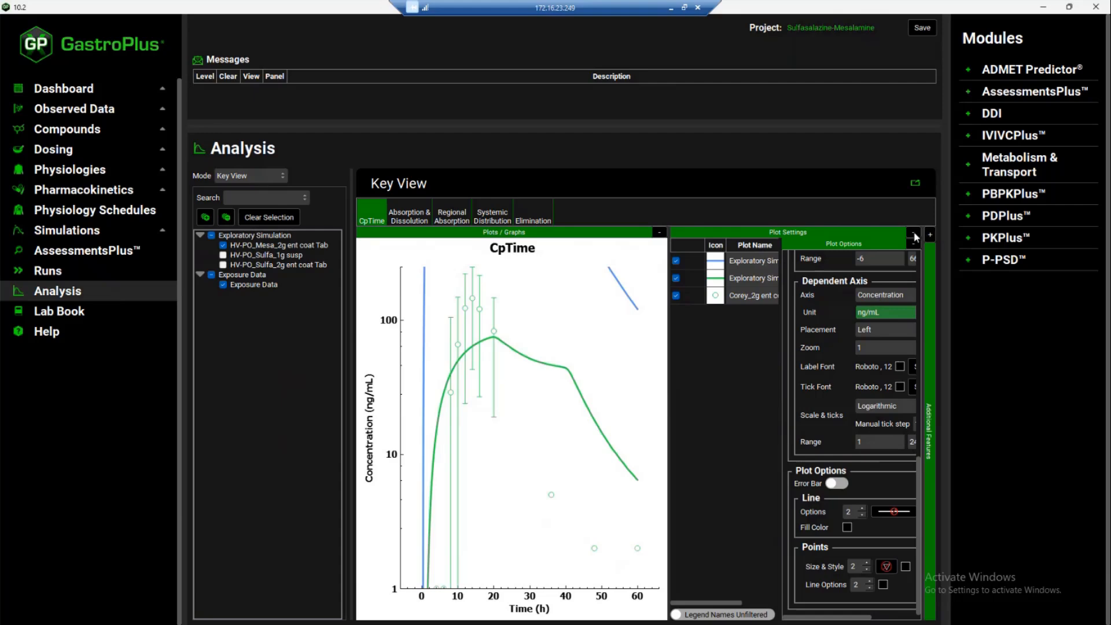
{"action": "left_click", "coordinate": [915, 235]}
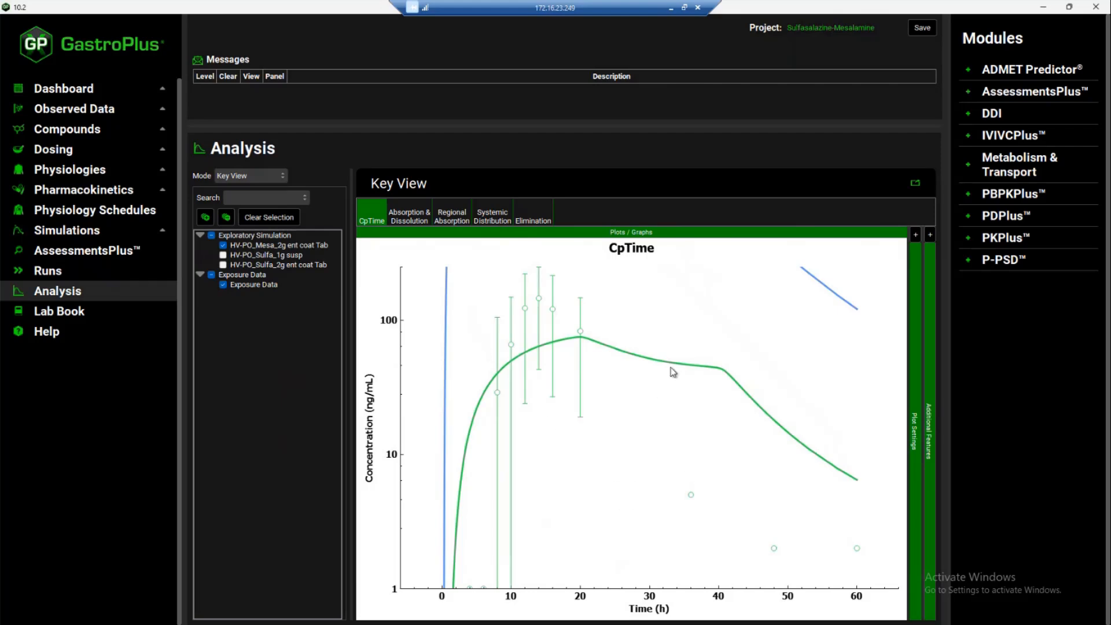
{"action": "mouse_move", "coordinate": [603, 387]}
{"action": "left_mouse_down"}
{"action": "mouse_move", "coordinate": [629, 439]}
{"action": "mouse_move", "coordinate": [597, 372]}
{"action": "left_mouse_up"}
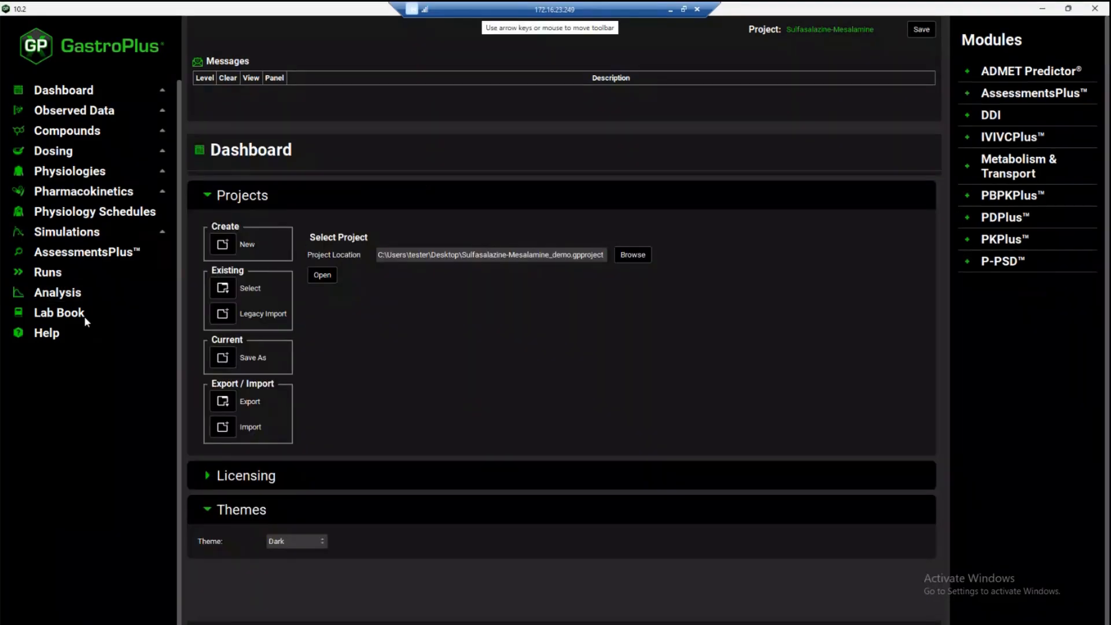
Step: Review the Asacol in vitro dissolution release profile in the observed data, including its Weibull fit table and plot
{"action": "left_click", "coordinate": [62, 111]}
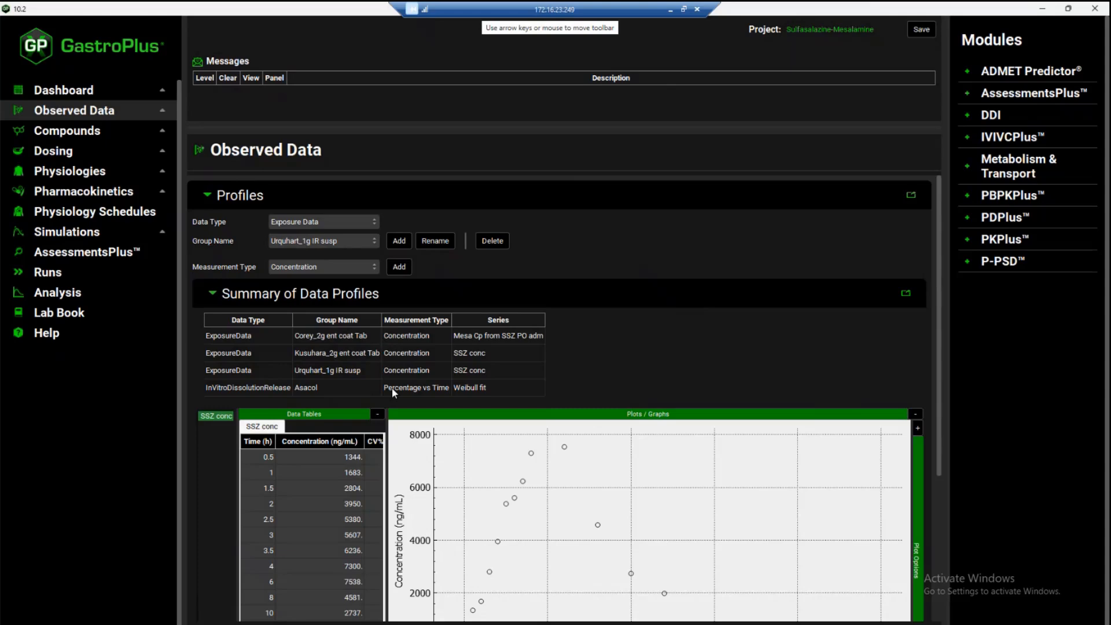
{"action": "left_click", "coordinate": [328, 221]}
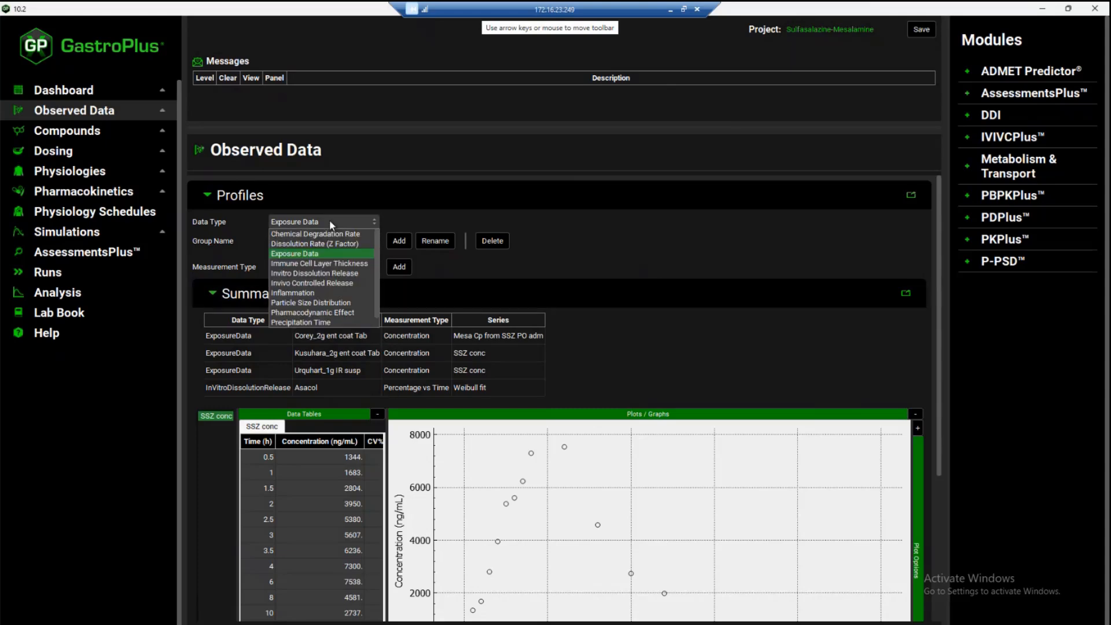
{"action": "left_click", "coordinate": [328, 273]}
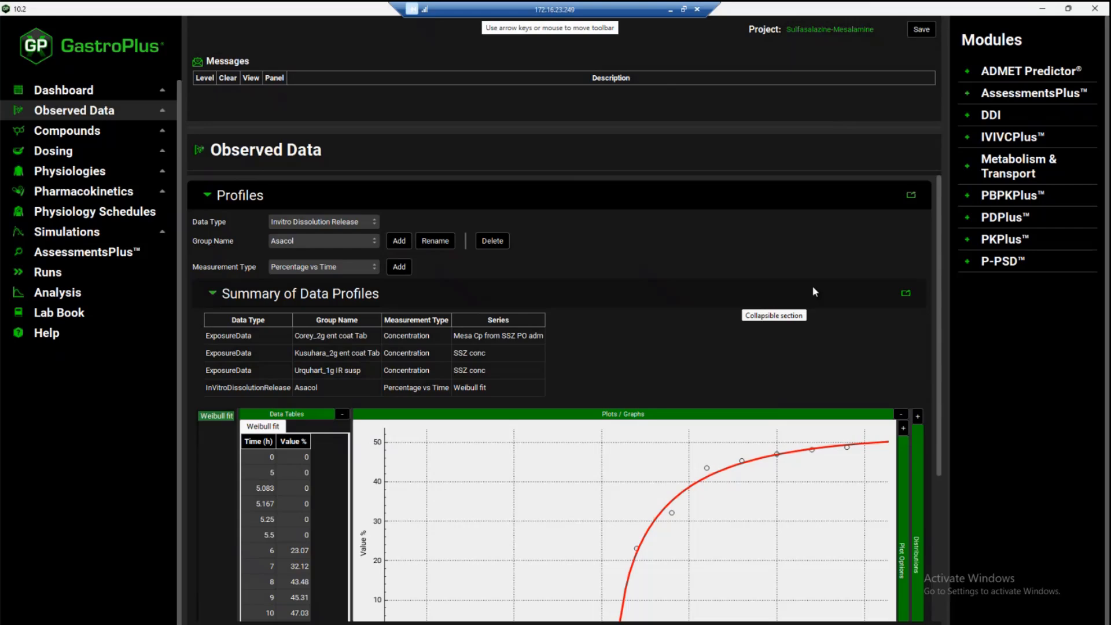
{"action": "left_click_drag", "start_coordinate": [939, 284], "coordinate": [935, 359]}
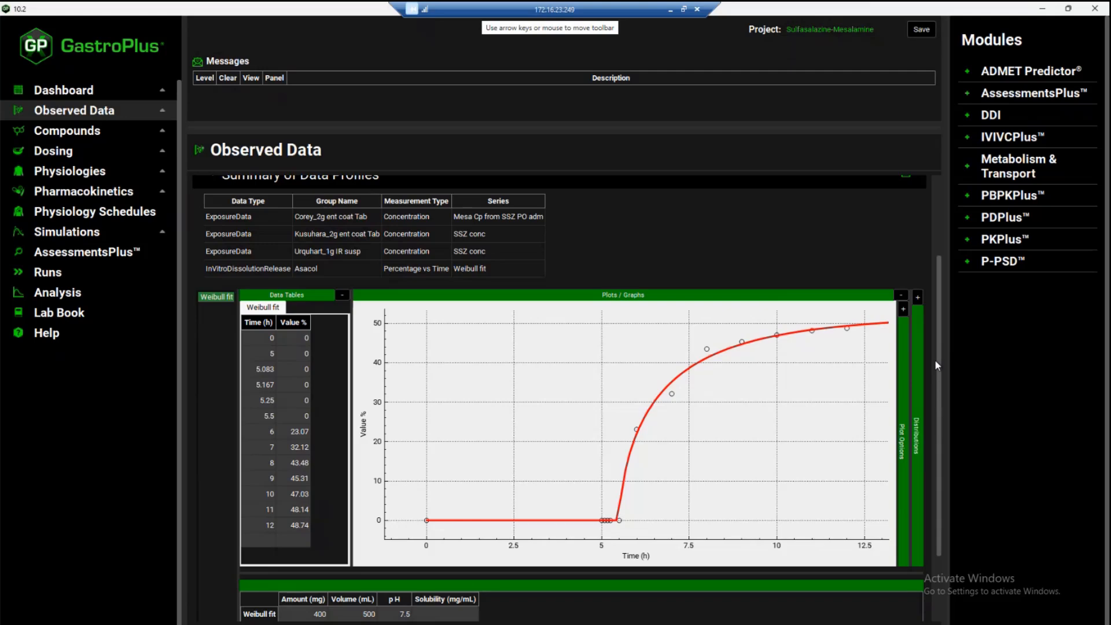
{"action": "scroll", "coordinate": [925, 246], "scroll_direction": "up", "scroll_amount": 3}
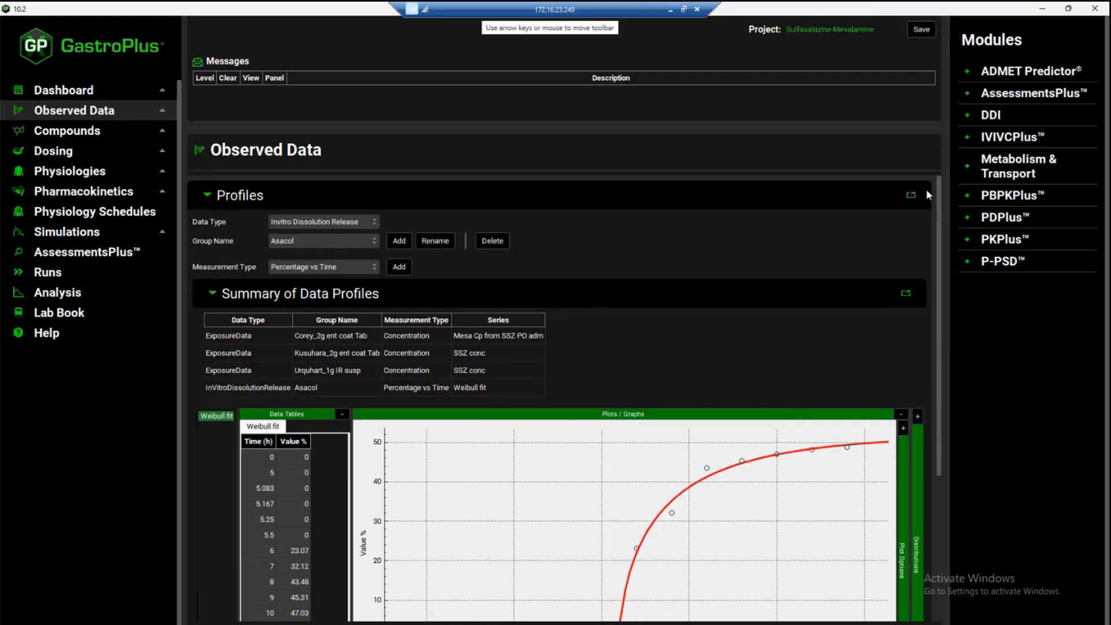
Step: Add a new exposure data group named "Asacol gut tissue conc" to the observed data
{"action": "left_click", "coordinate": [349, 224]}
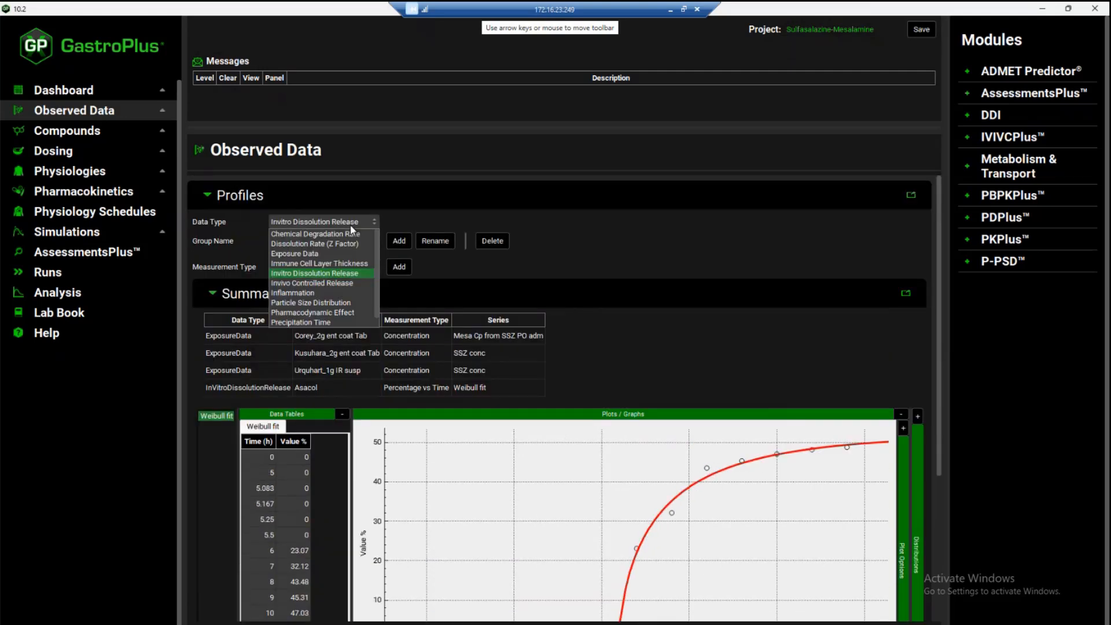
{"action": "left_click", "coordinate": [328, 255]}
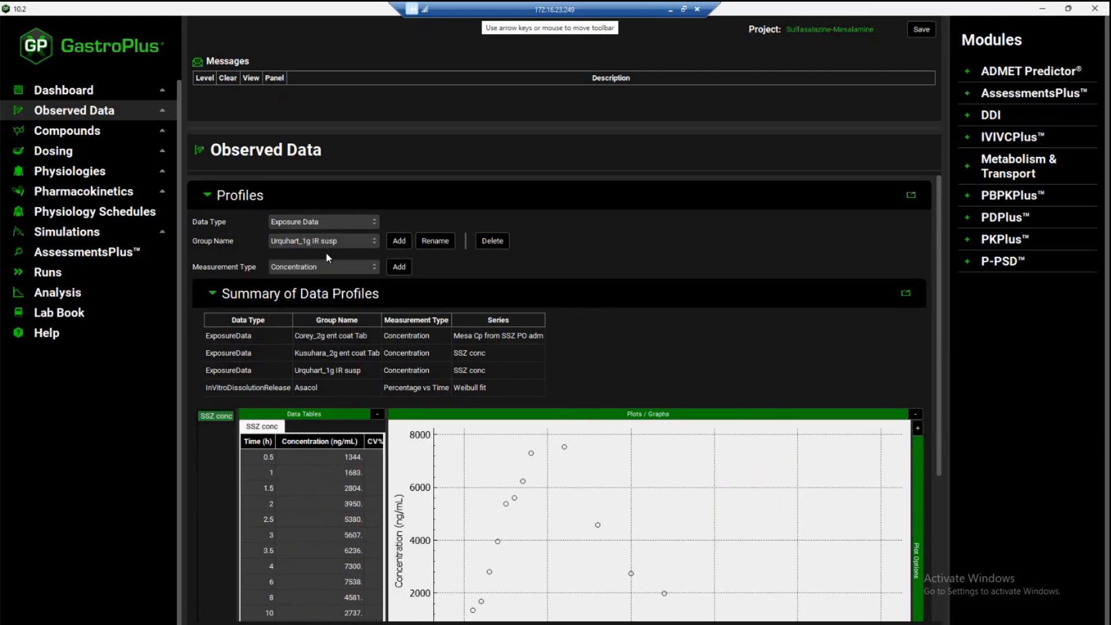
{"action": "left_click", "coordinate": [398, 242]}
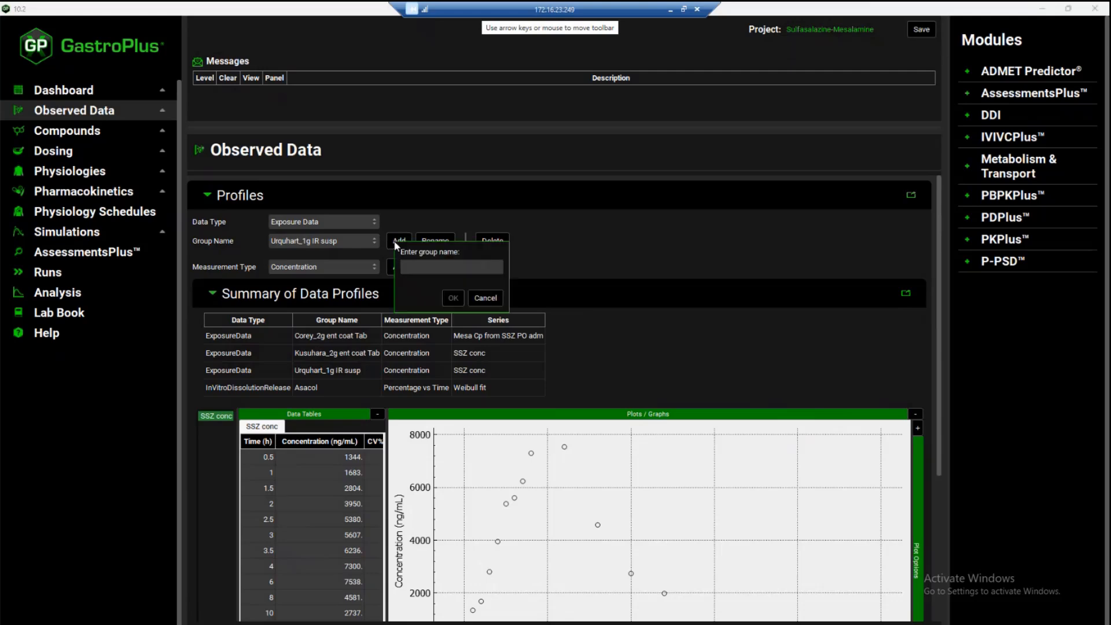
{"action": "type", "text": "Asacol gut tissue conc"}
{"action": "key", "text": "Return"}
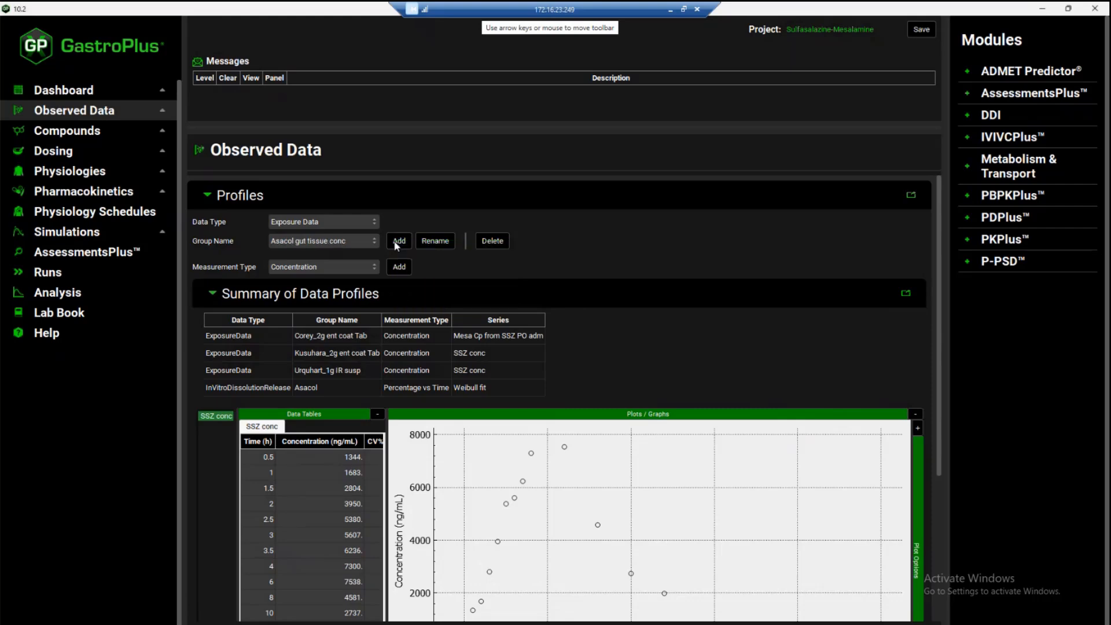
Step: Add a concentration series named "Rectum conc" to the Asacol gut tissue conc group
{"action": "left_click", "coordinate": [404, 270]}
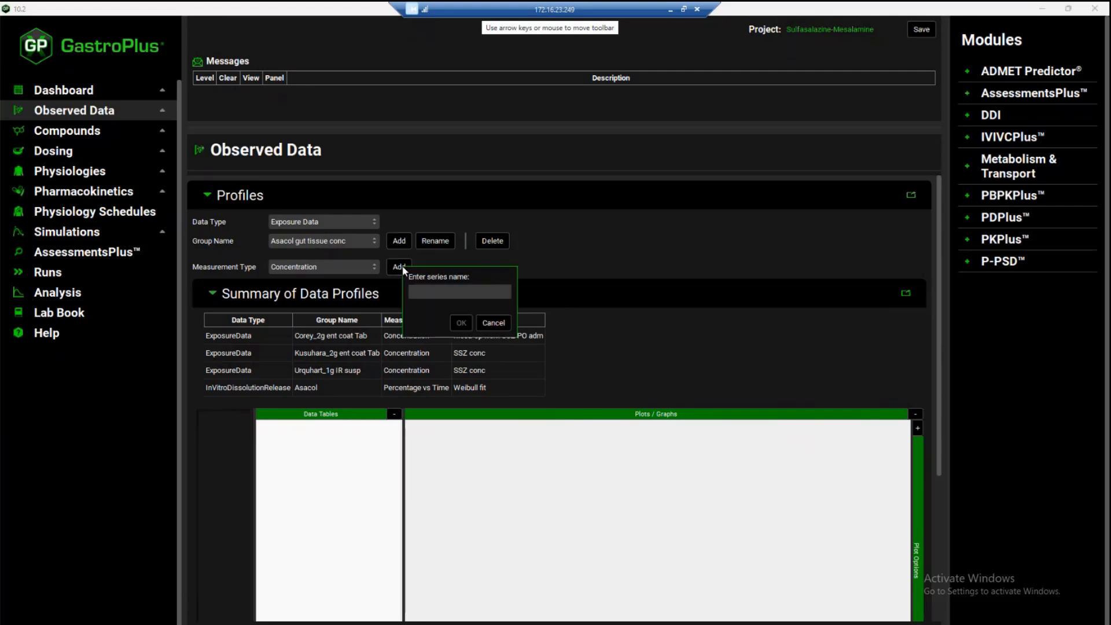
{"action": "type", "text": "Rectum conc"}
{"action": "key", "text": "Return"}
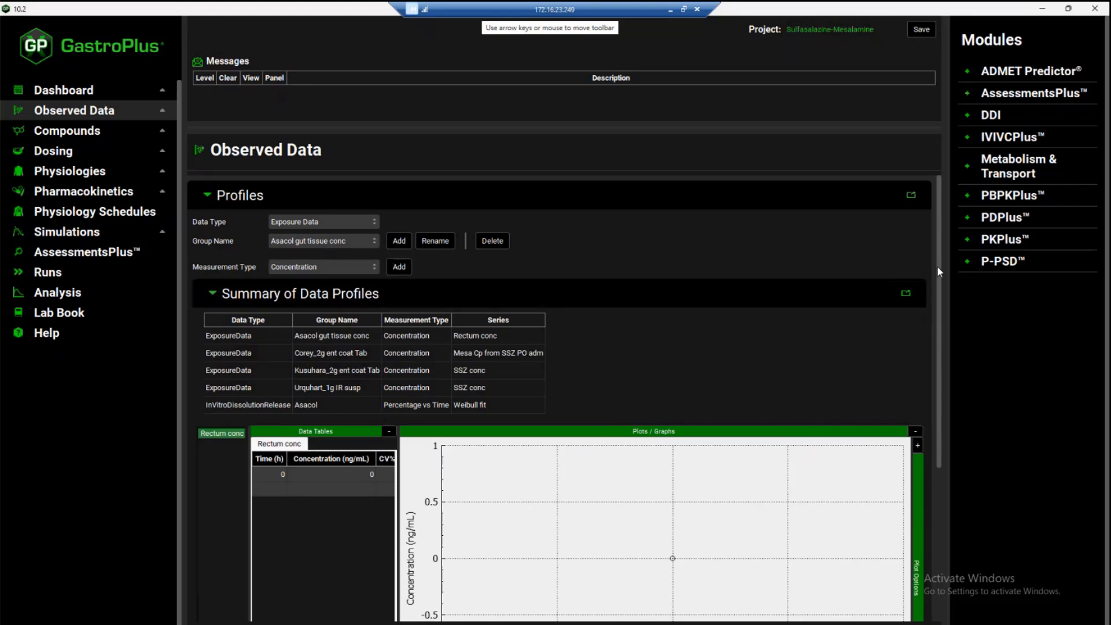
Step: Set the Rectum conc series' concentration unit to µg/mL and enter a data point of 108.5 µg/mL at 176.5 h
{"action": "left_click_drag", "start_coordinate": [937, 266], "coordinate": [935, 338]}
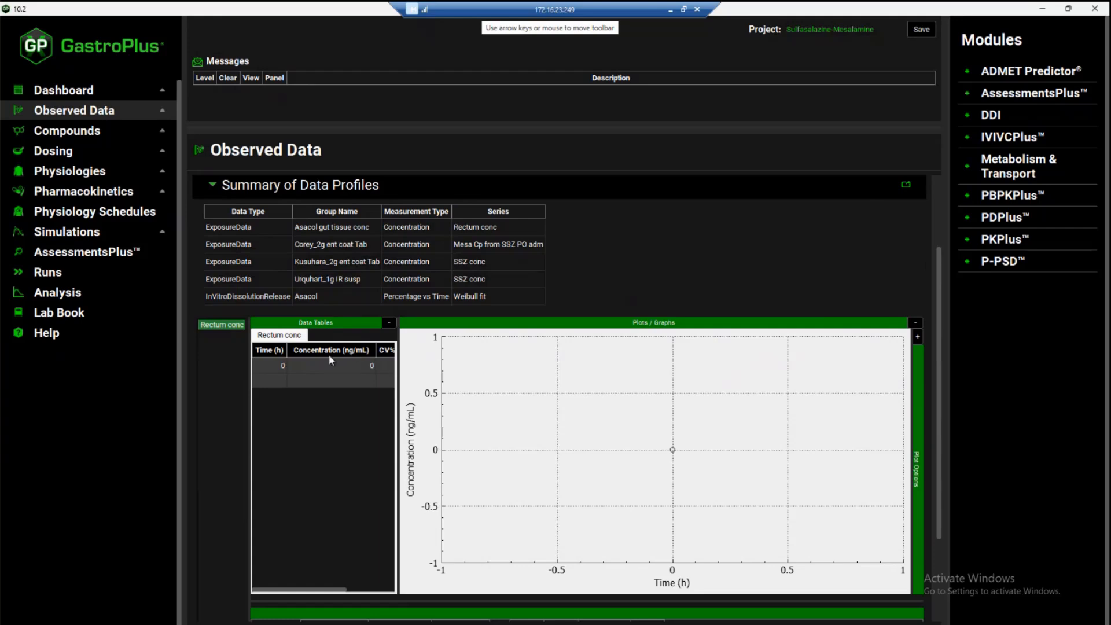
{"action": "left_click", "coordinate": [363, 352]}
{"action": "left_click", "coordinate": [369, 351]}
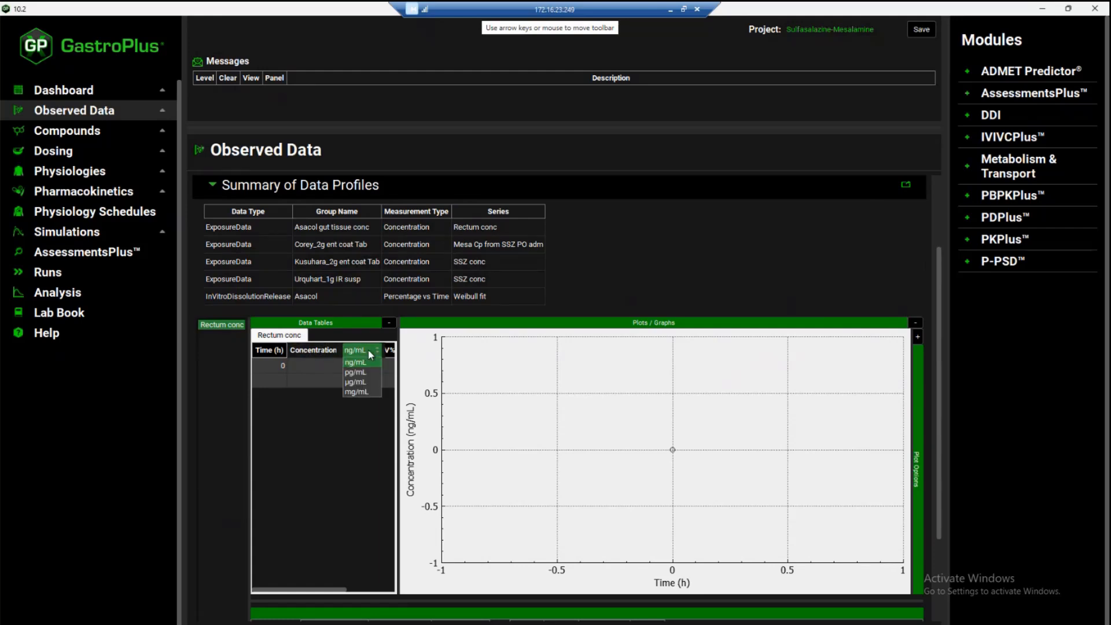
{"action": "left_click", "coordinate": [363, 383]}
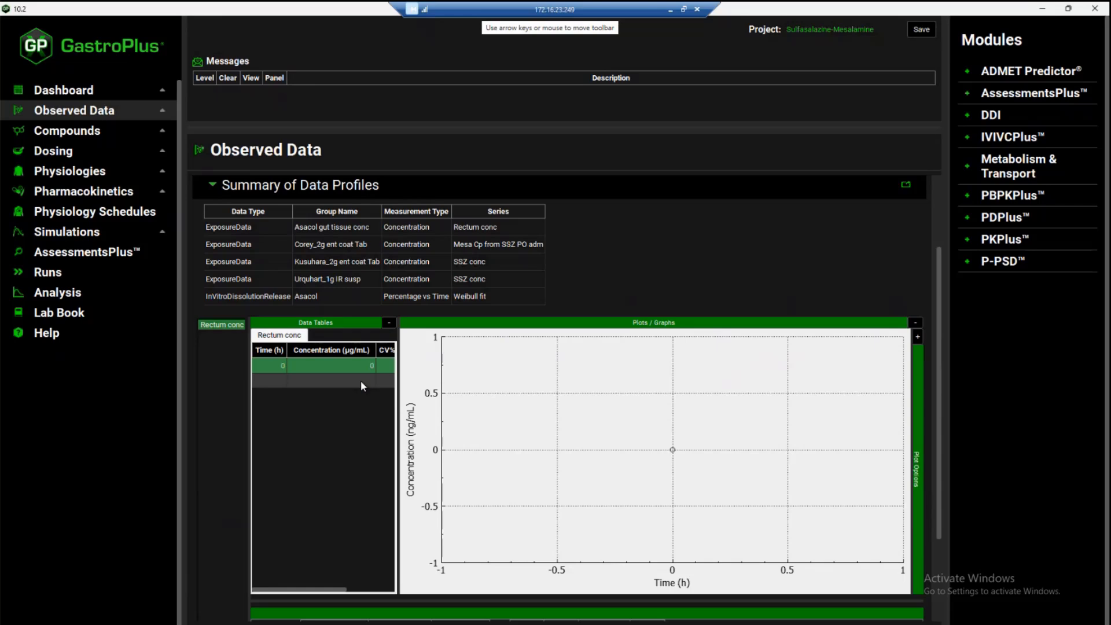
{"action": "left_click", "coordinate": [284, 364]}
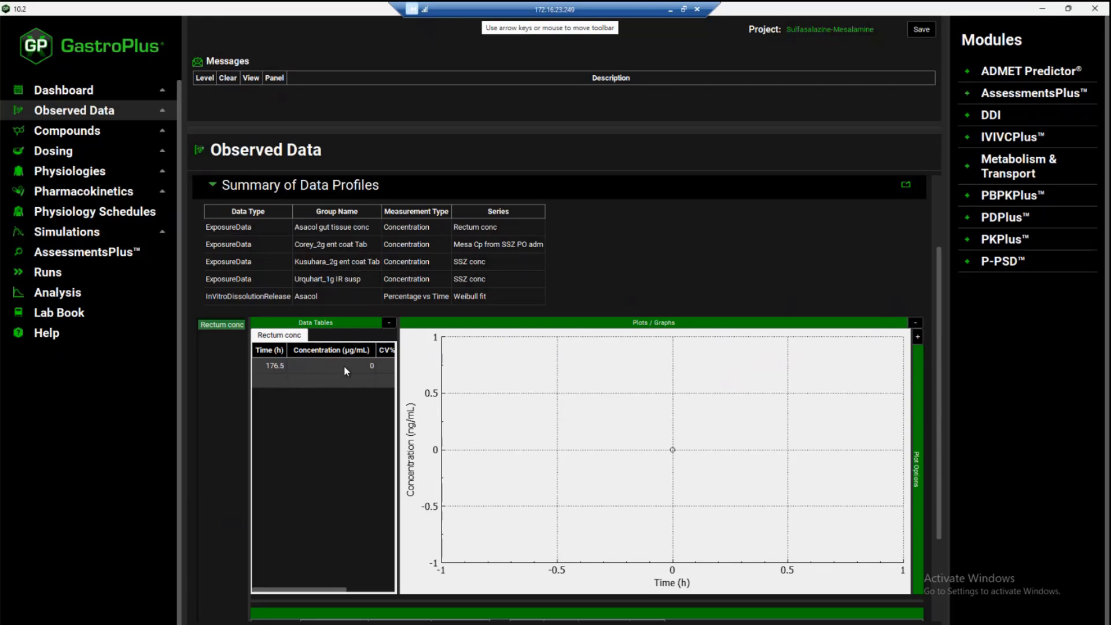
{"action": "left_click", "coordinate": [374, 368]}
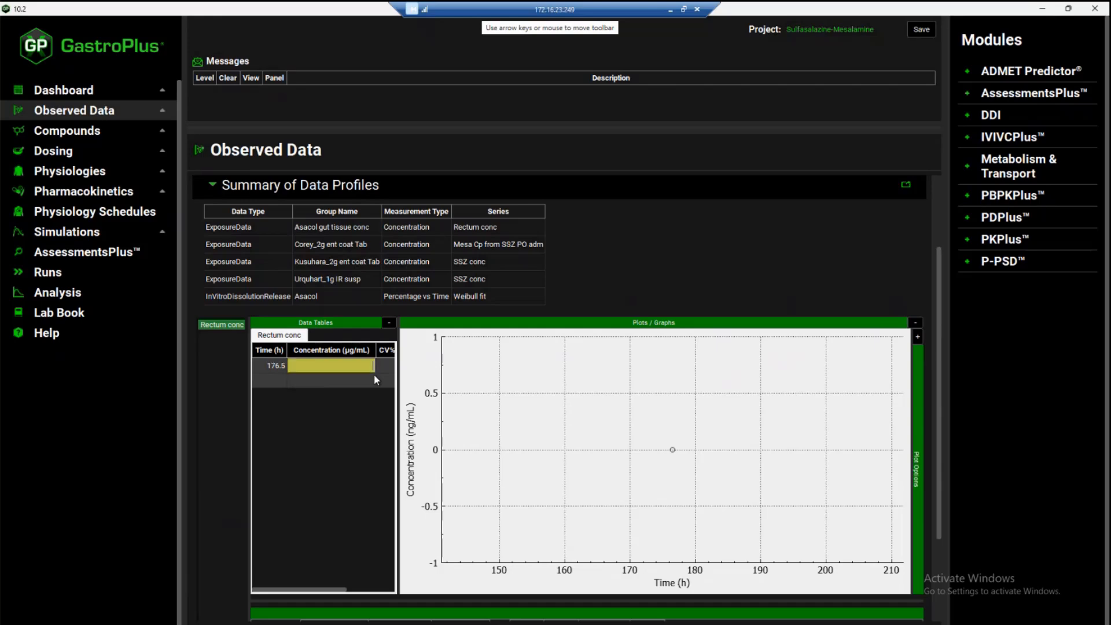
{"action": "type", "text": "108.5"}
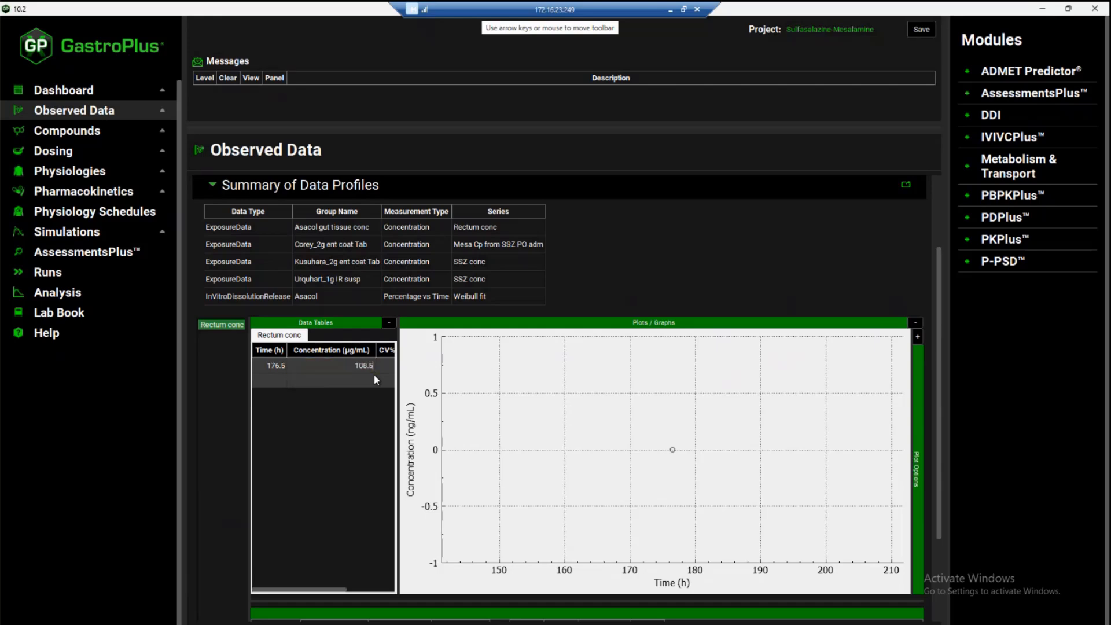
{"action": "key", "text": "Return"}
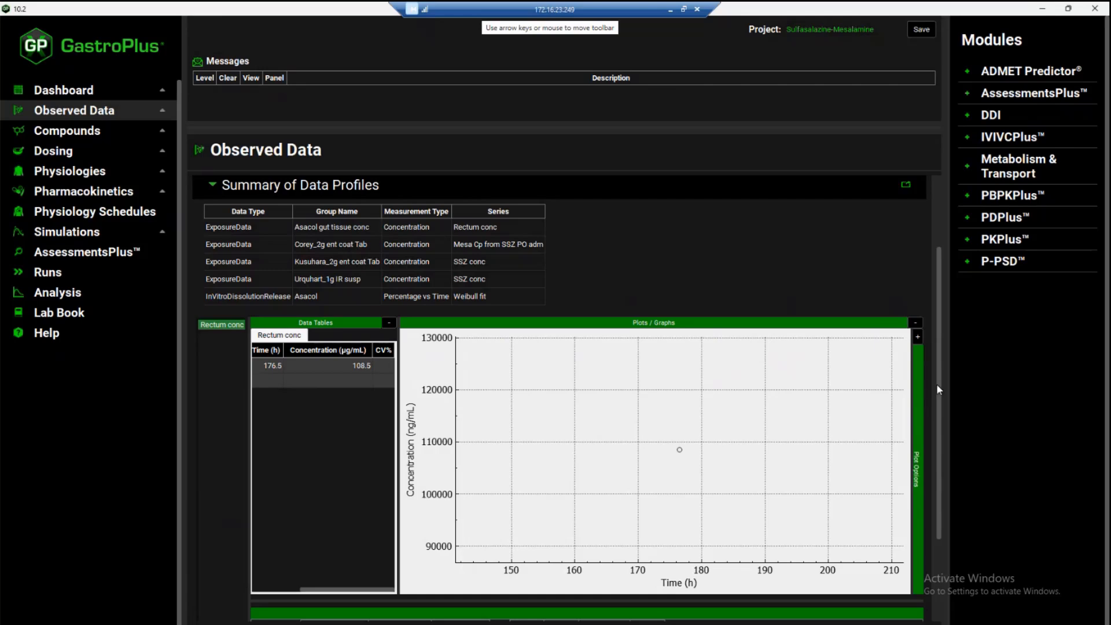
Step: Assign the Rectum conc series to module GastrointestinalTract, section Rectum and compartment GutTissue, and save the project
{"action": "left_click_drag", "start_coordinate": [938, 398], "coordinate": [942, 481]}
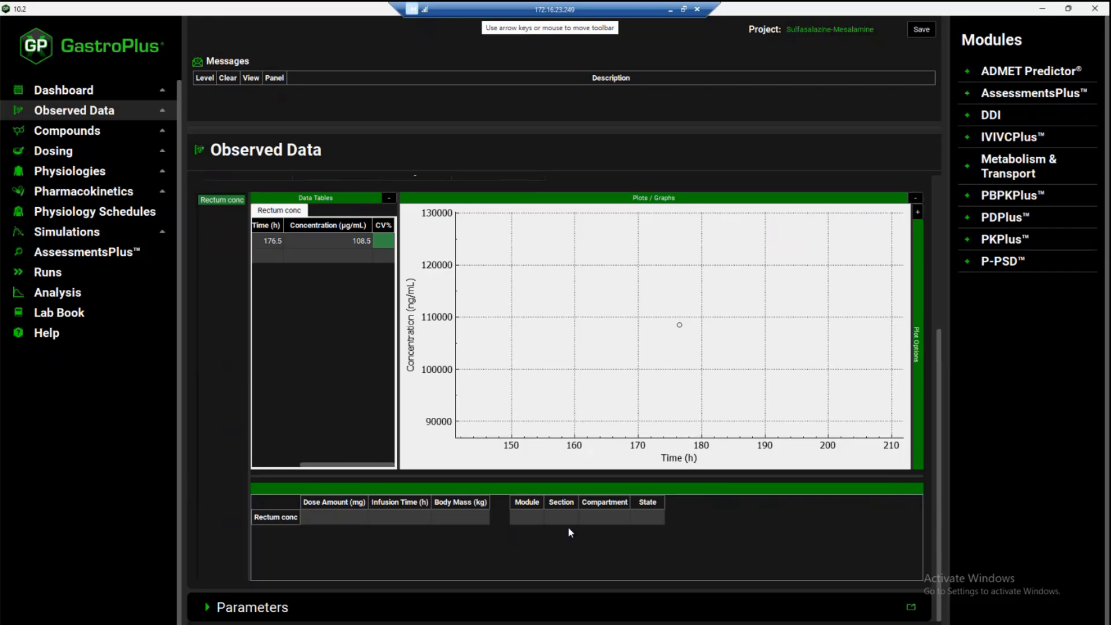
{"action": "left_click", "coordinate": [523, 518]}
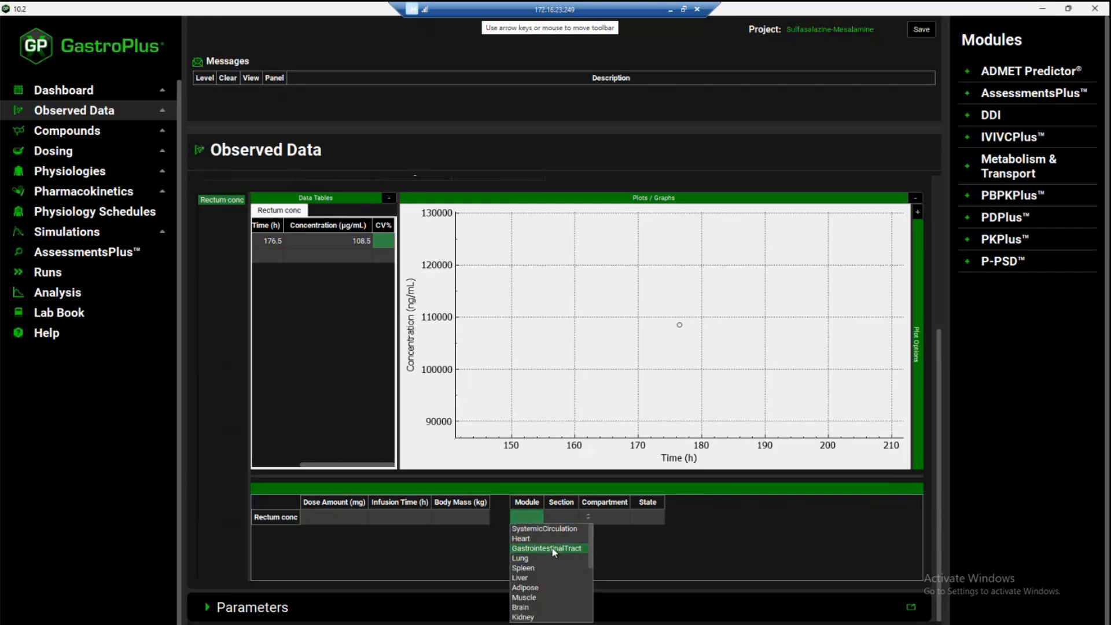
{"action": "left_click", "coordinate": [554, 549]}
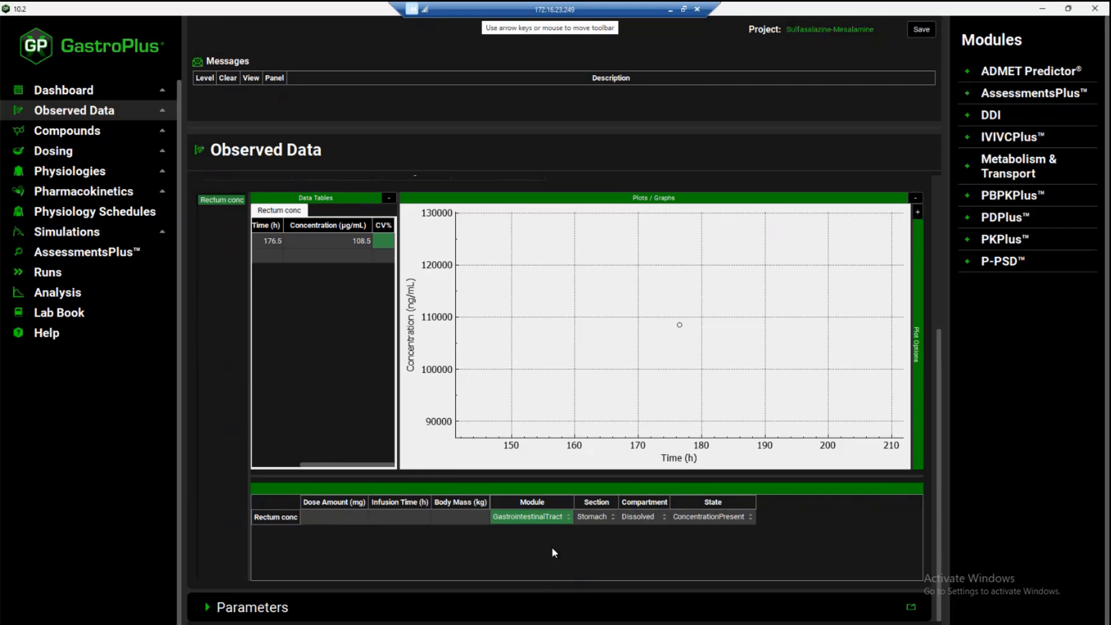
{"action": "left_click", "coordinate": [599, 517]}
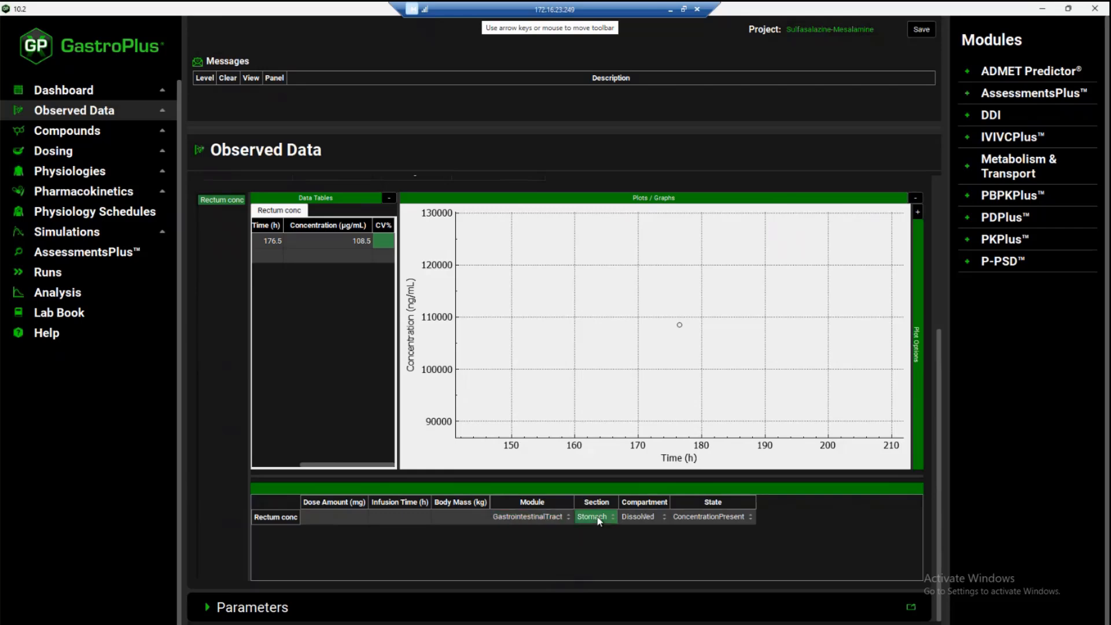
{"action": "scroll", "coordinate": [598, 551], "scroll_direction": "down", "scroll_amount": 4}
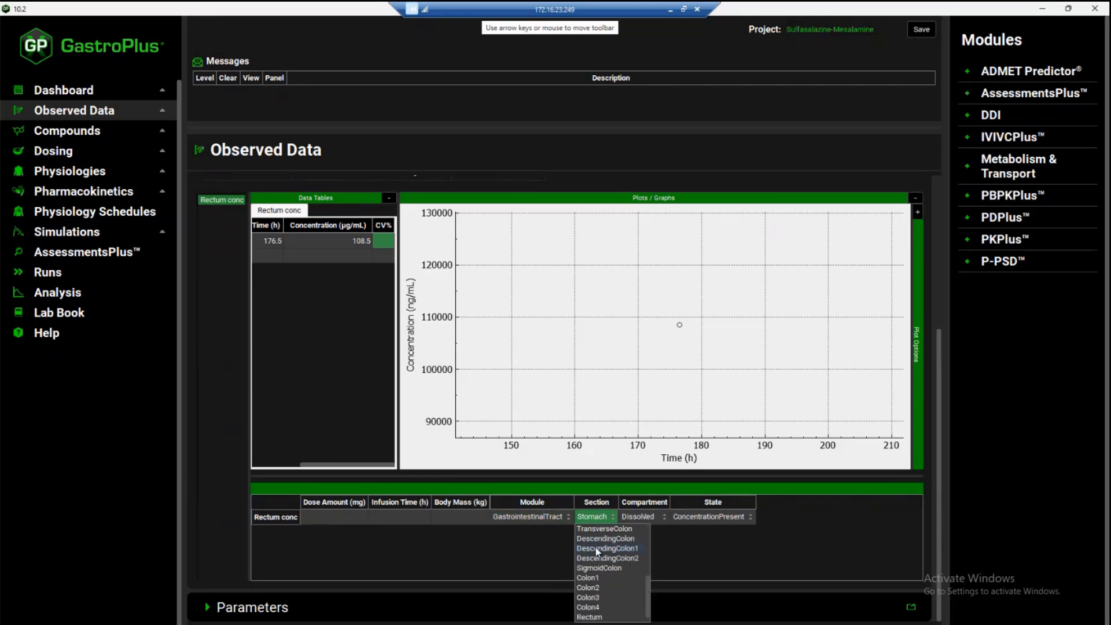
{"action": "left_click", "coordinate": [589, 605]}
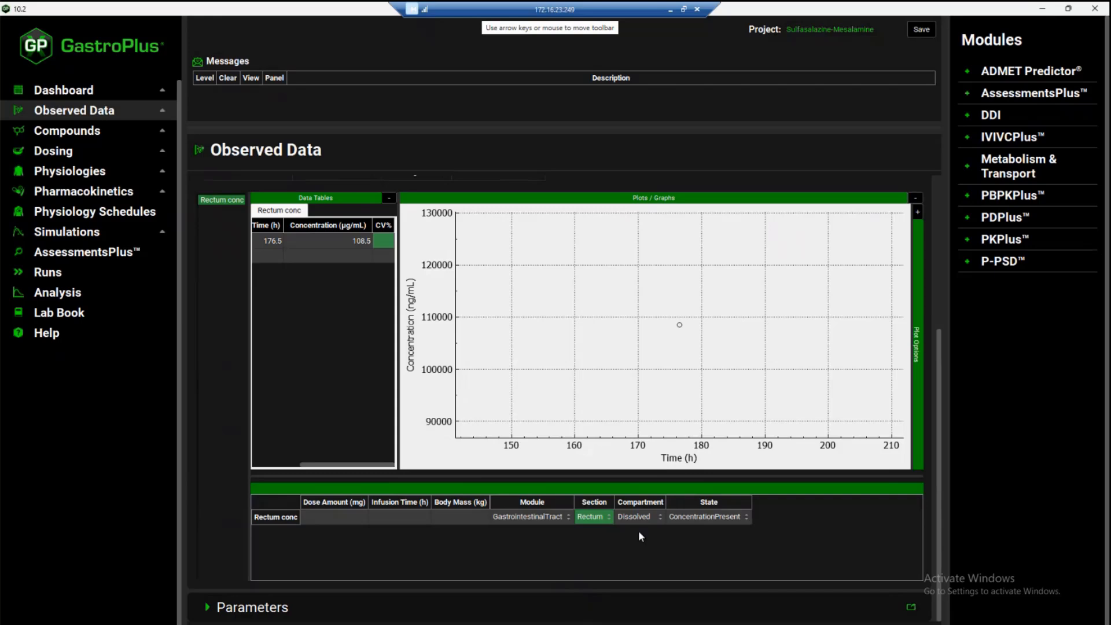
{"action": "left_click", "coordinate": [646, 521]}
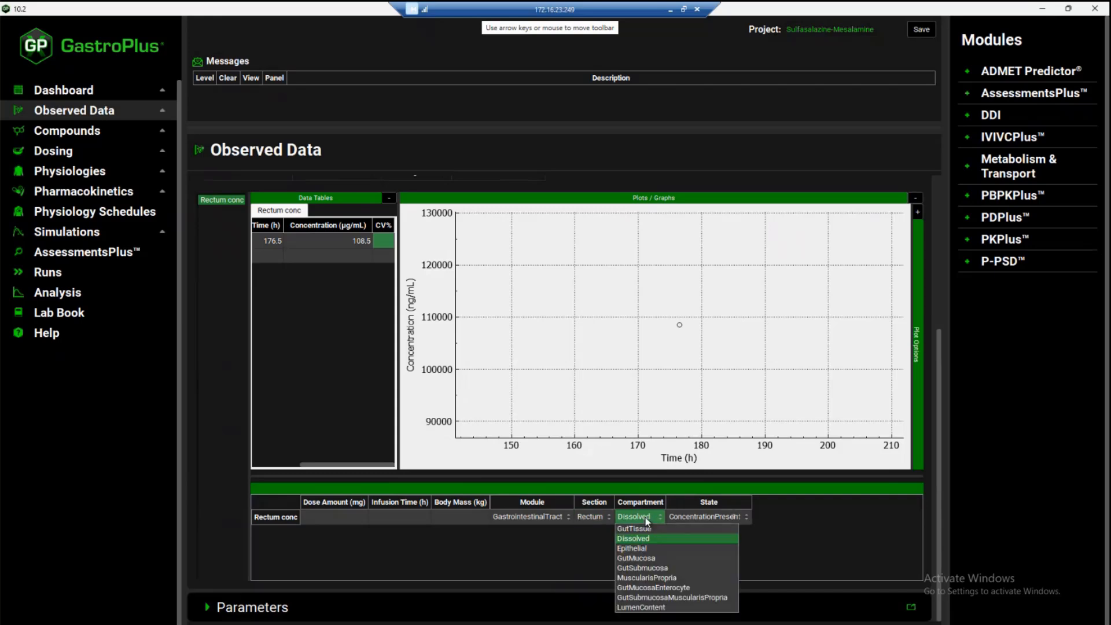
{"action": "left_click", "coordinate": [647, 529]}
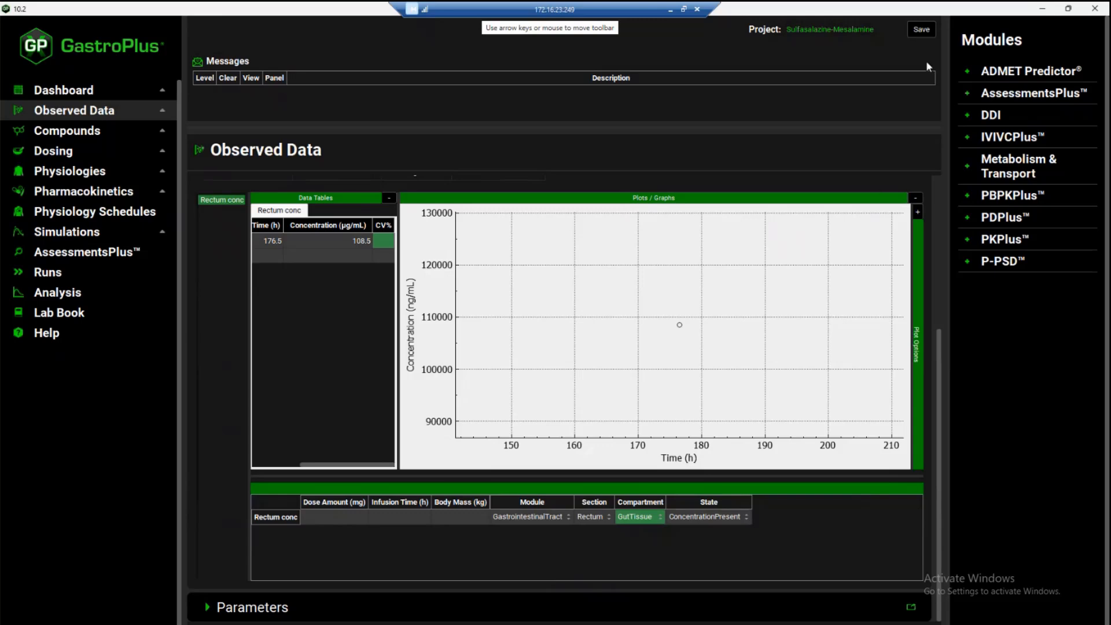
{"action": "left_click", "coordinate": [922, 30]}
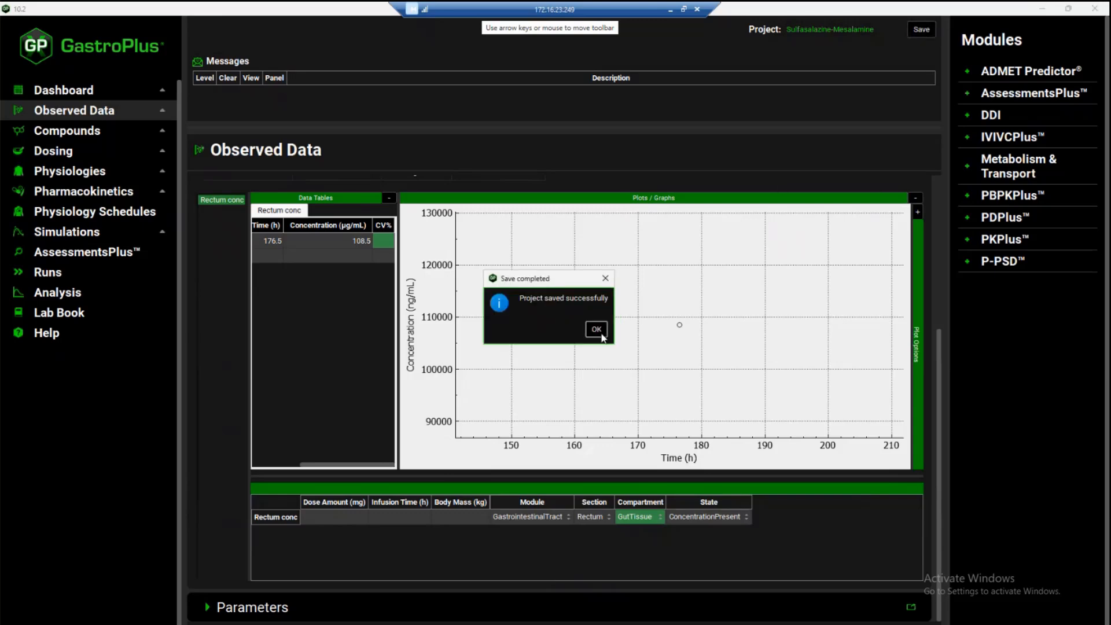
{"action": "left_click", "coordinate": [597, 330]}
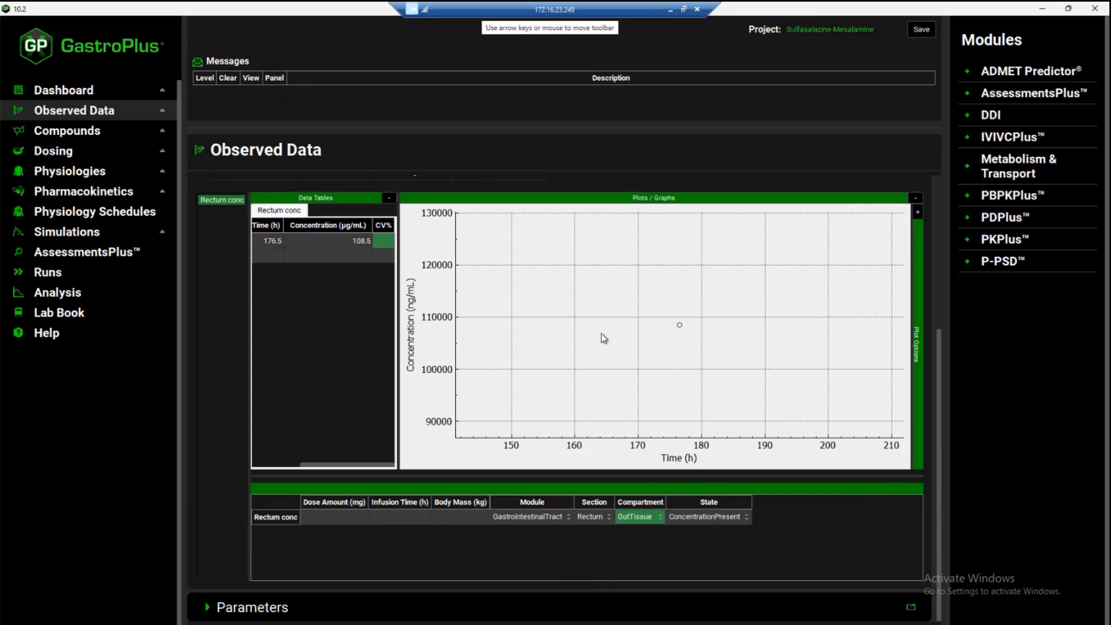
Step: Run the simulation Patients_400mgx3_1wk_CR tab_Asacol_DeVos
{"action": "left_click", "coordinate": [67, 233]}
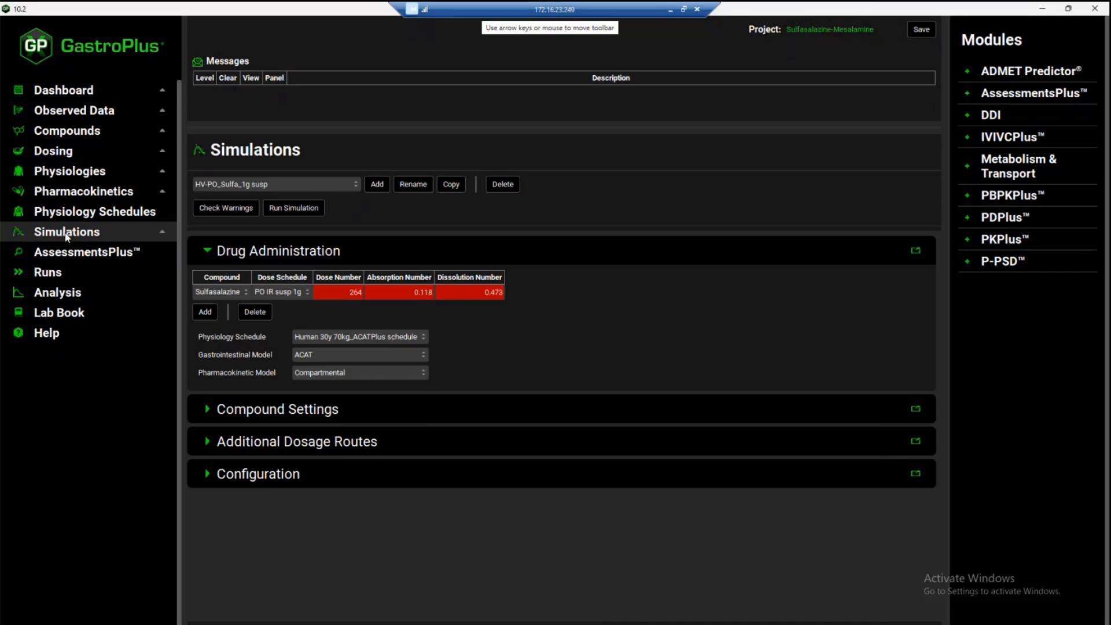
{"action": "left_click", "coordinate": [248, 185]}
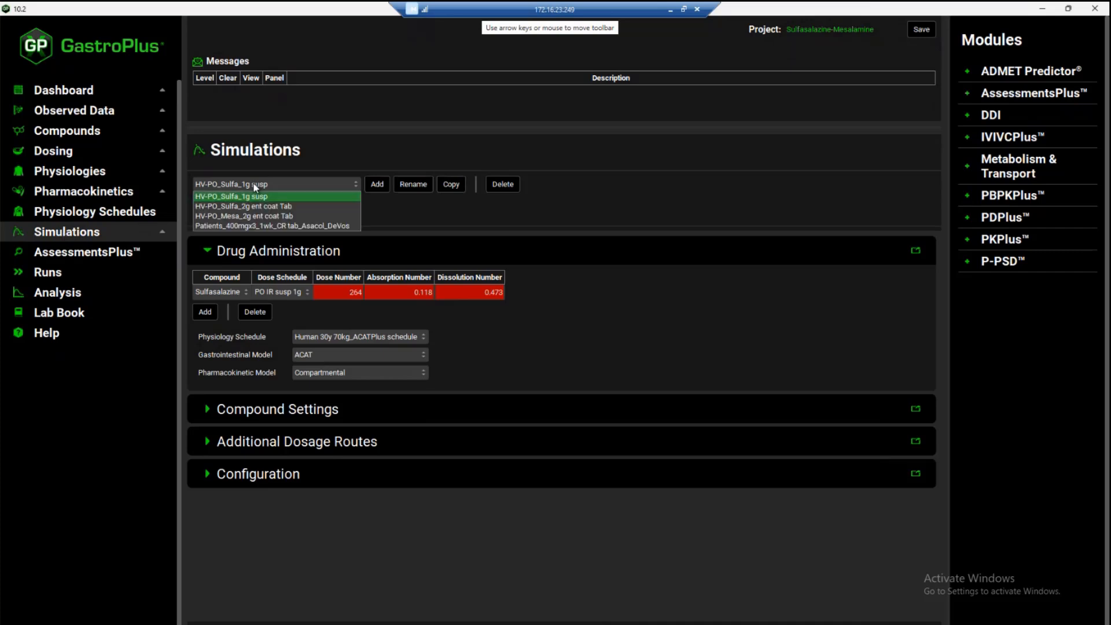
{"action": "left_click", "coordinate": [253, 226]}
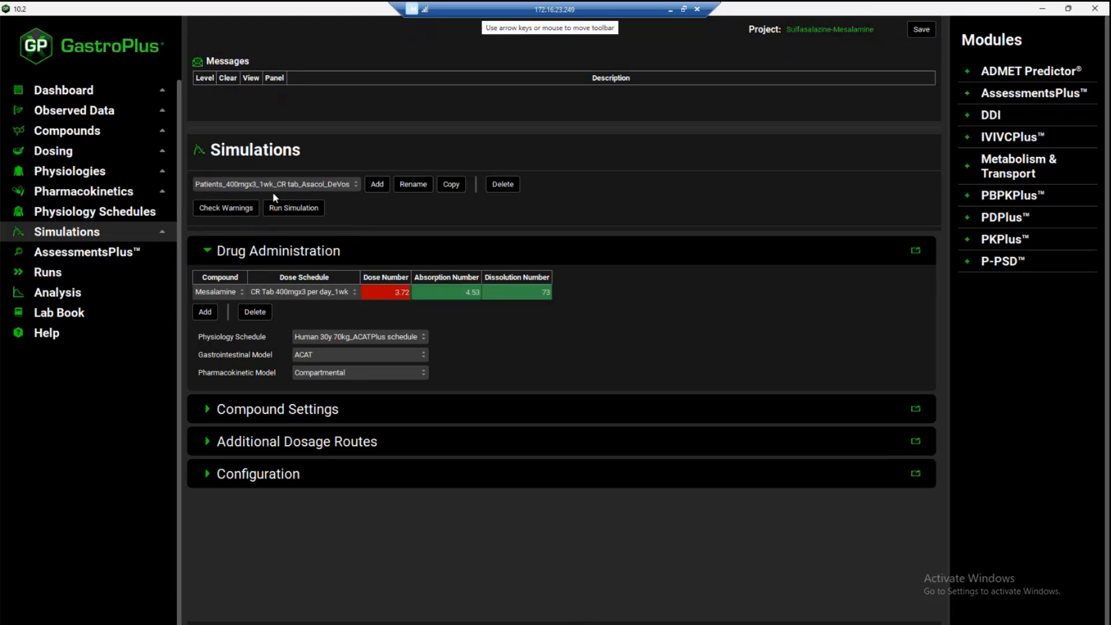
{"action": "left_click", "coordinate": [312, 210]}
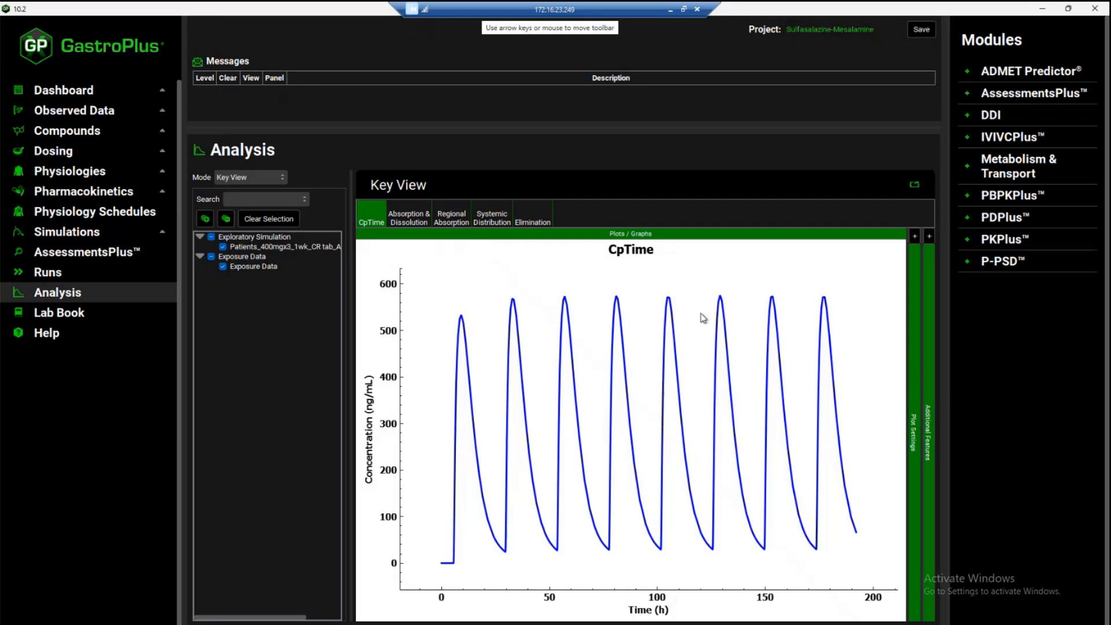
Step: Switch the analysis to Deep View and expand Mesalamine's gastrointestinal tract concentrations down to the Gut Tissue regions
{"action": "left_click", "coordinate": [253, 181]}
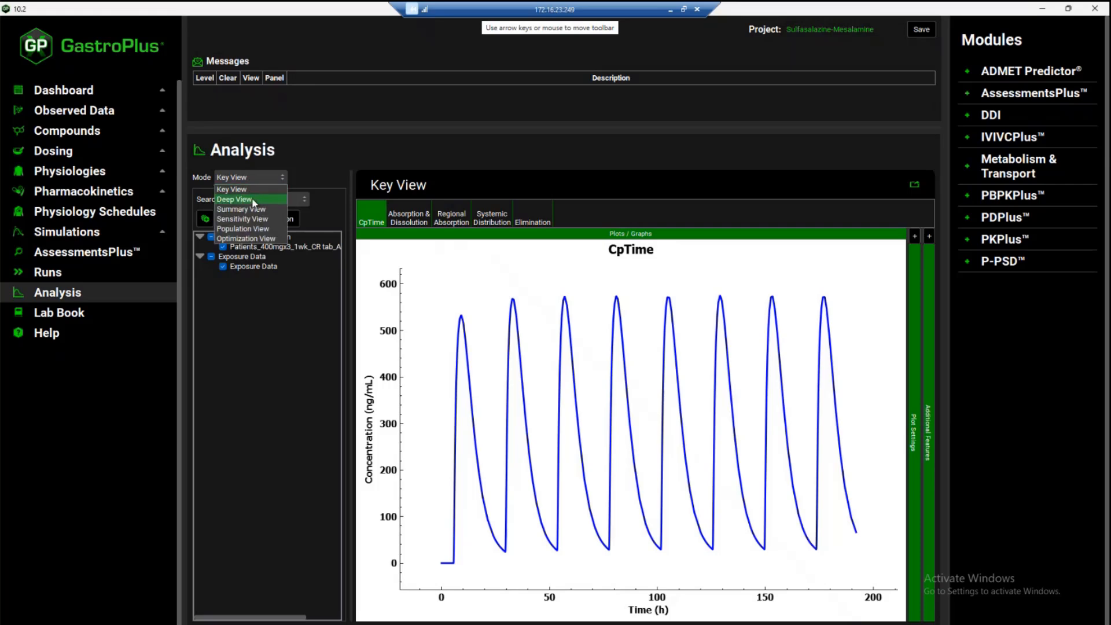
{"action": "left_click", "coordinate": [253, 199]}
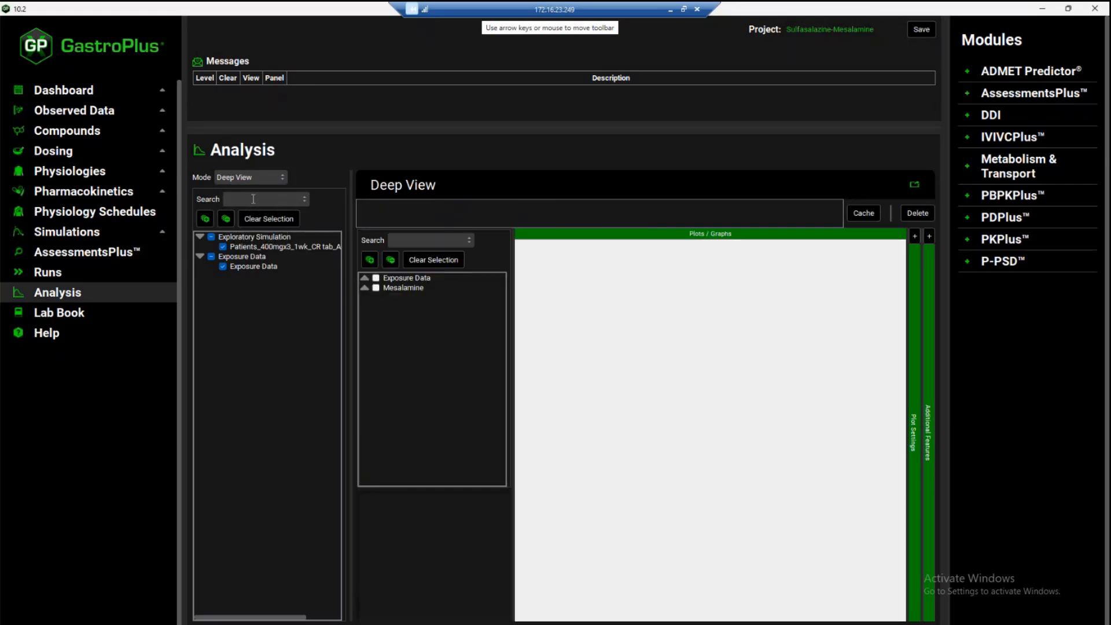
{"action": "left_click", "coordinate": [365, 288]}
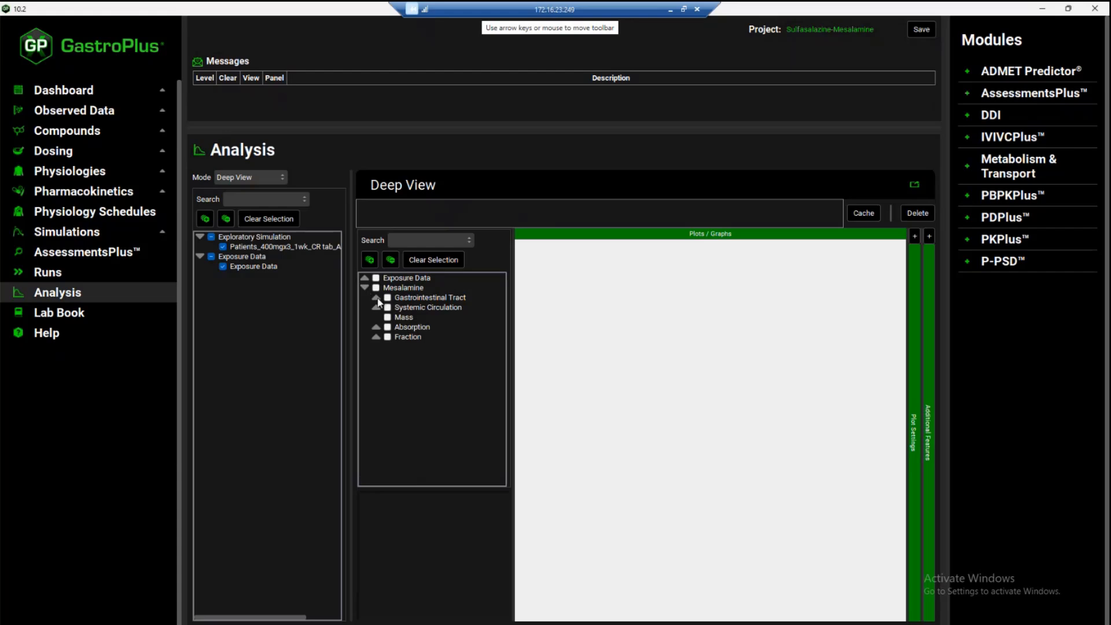
{"action": "left_click", "coordinate": [376, 298]}
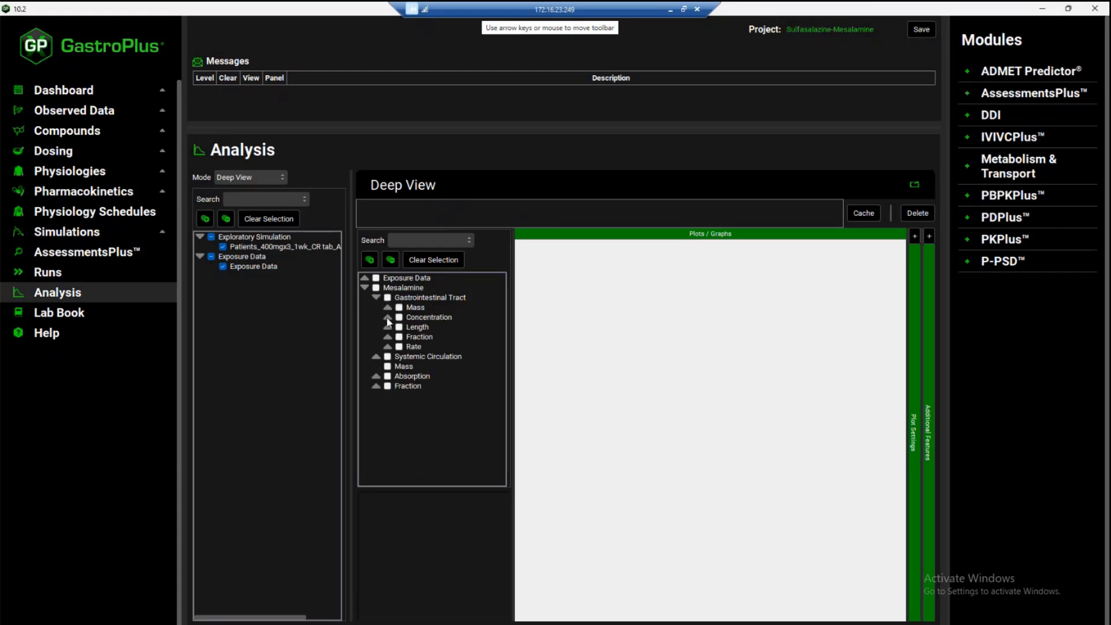
{"action": "left_click", "coordinate": [387, 318]}
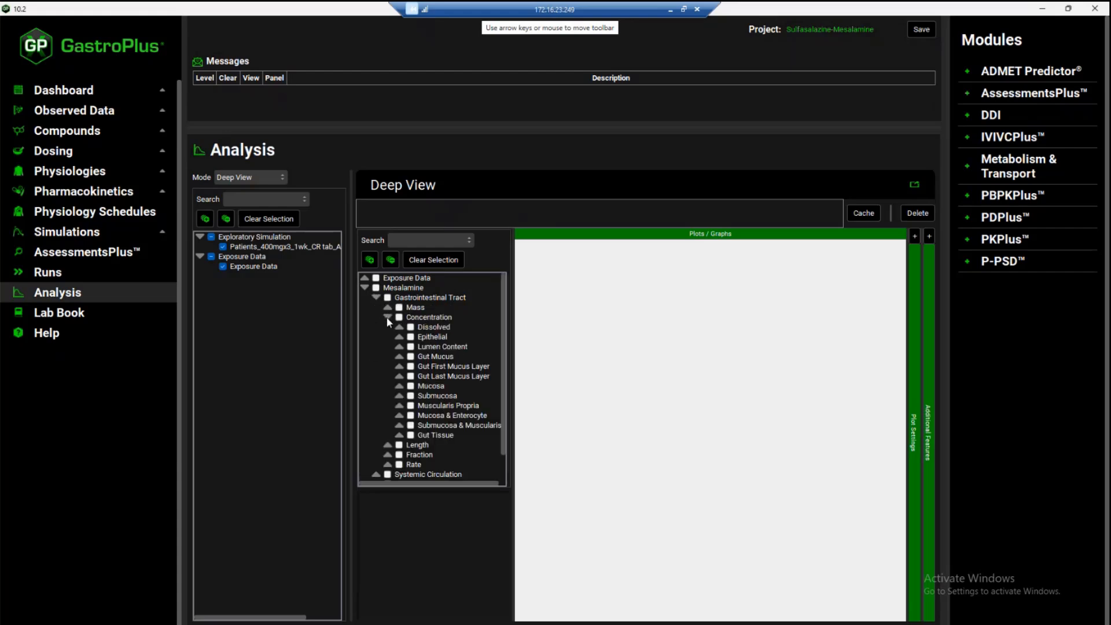
{"action": "left_click", "coordinate": [400, 435]}
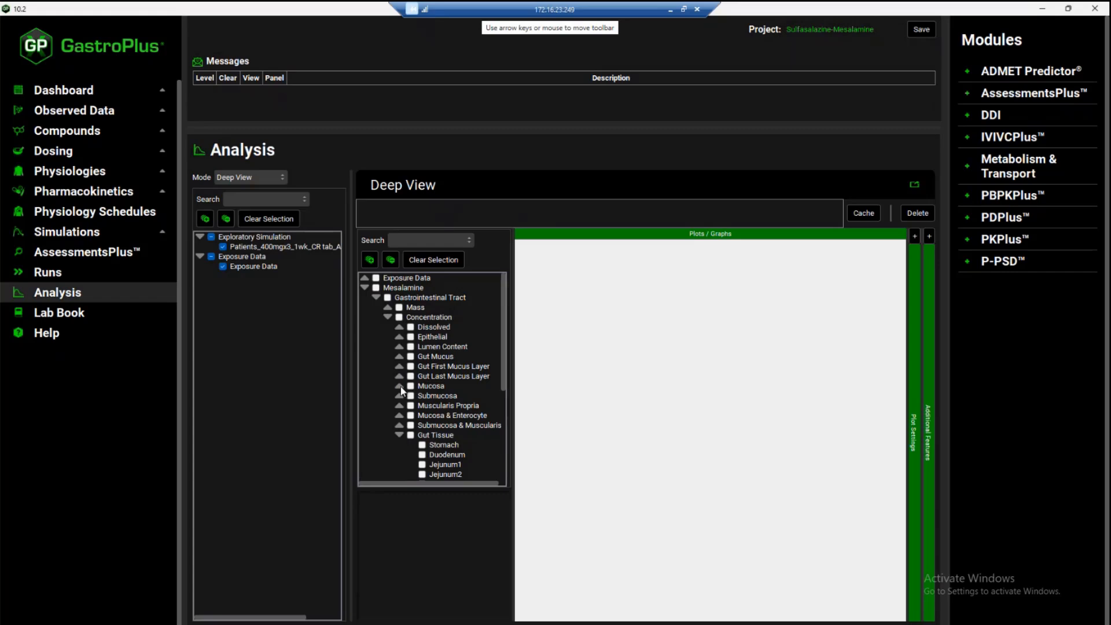
{"action": "scroll", "coordinate": [394, 373], "scroll_direction": "down", "scroll_amount": 4}
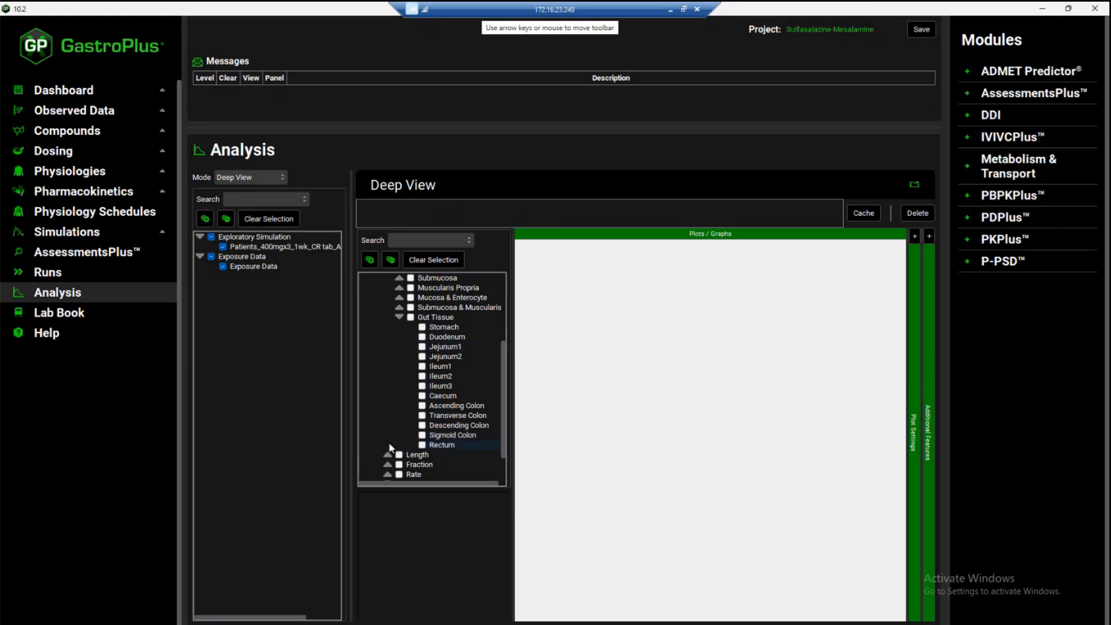
Step: Plot the present gut tissue concentration for the caecum, ascending, transverse, descending and sigmoid colon, and rectum
{"action": "left_click", "coordinate": [422, 396]}
{"action": "left_click", "coordinate": [422, 406]}
{"action": "left_click", "coordinate": [422, 415]}
{"action": "left_click", "coordinate": [422, 426]}
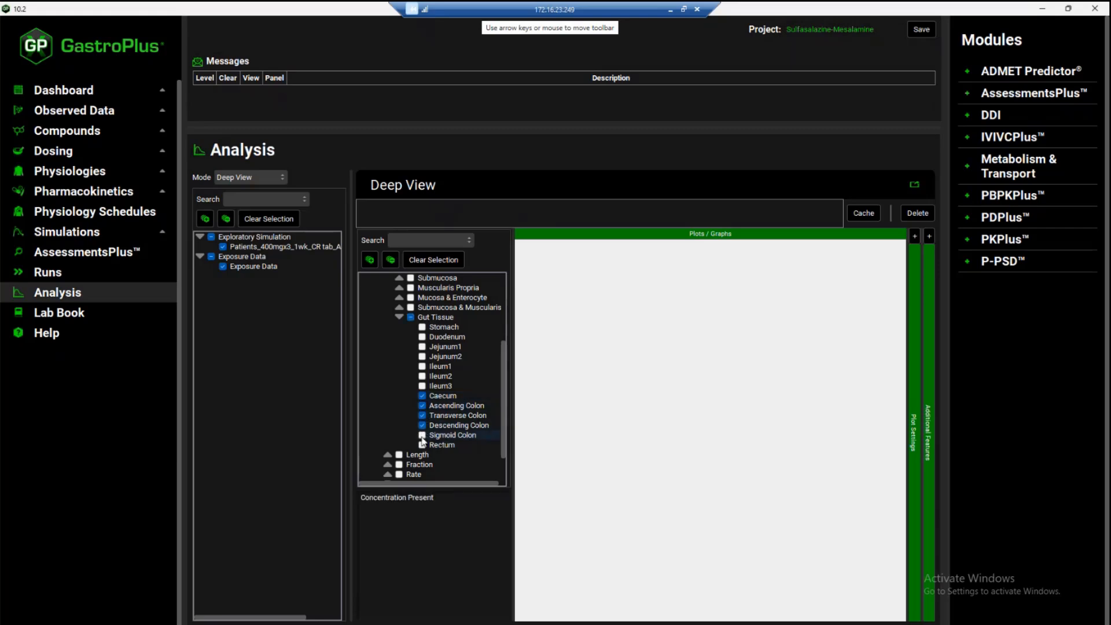
{"action": "left_click", "coordinate": [422, 436]}
{"action": "left_click", "coordinate": [421, 445]}
{"action": "left_click", "coordinate": [415, 499]}
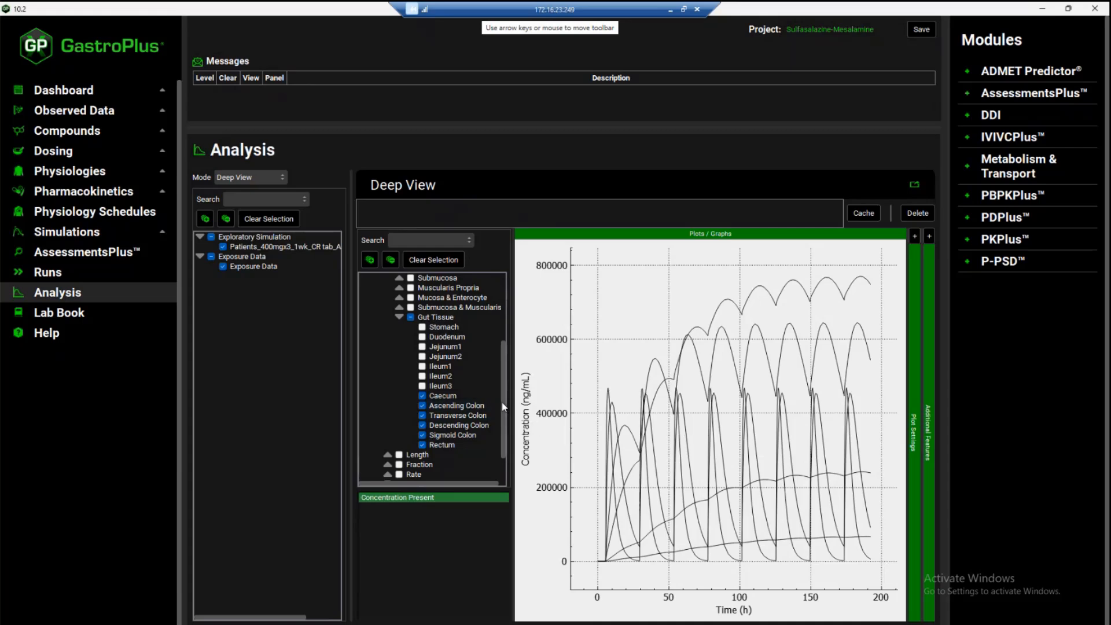
Step: Overlay the observed Rectum conc series from the Asacol gut tissue conc exposure data on the plot
{"action": "left_click_drag", "start_coordinate": [500, 408], "coordinate": [504, 317]}
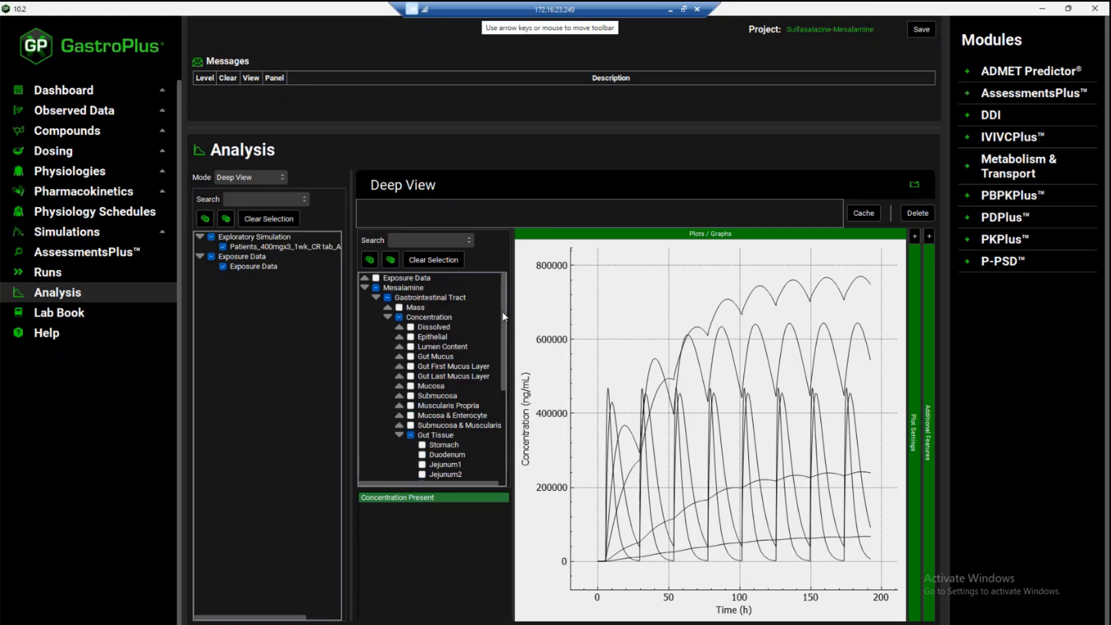
{"action": "left_click", "coordinate": [364, 278]}
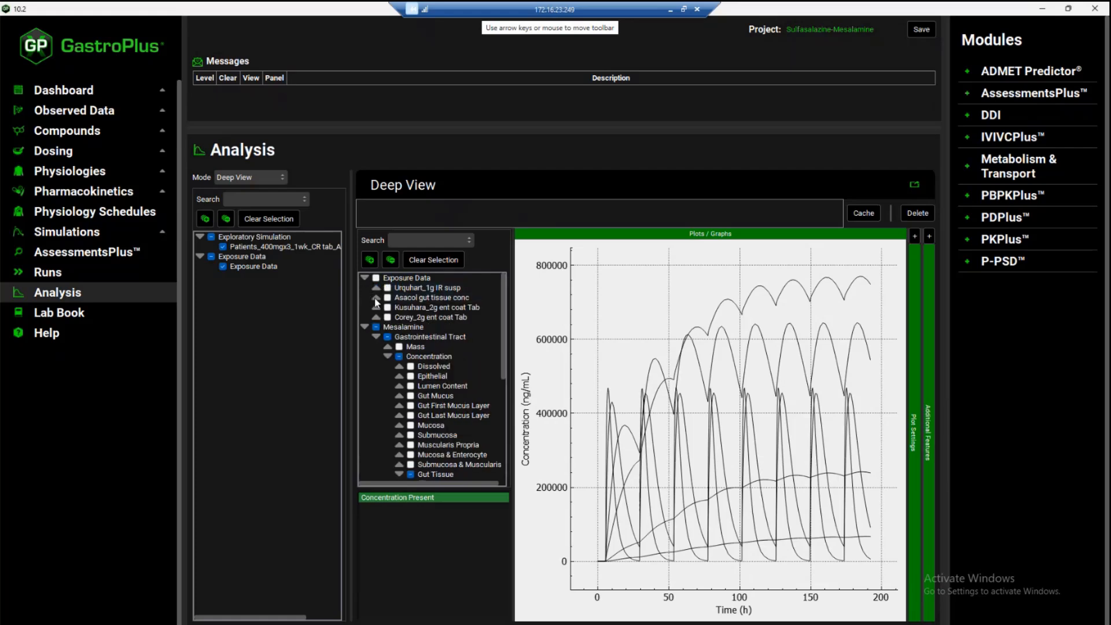
{"action": "left_click", "coordinate": [376, 298]}
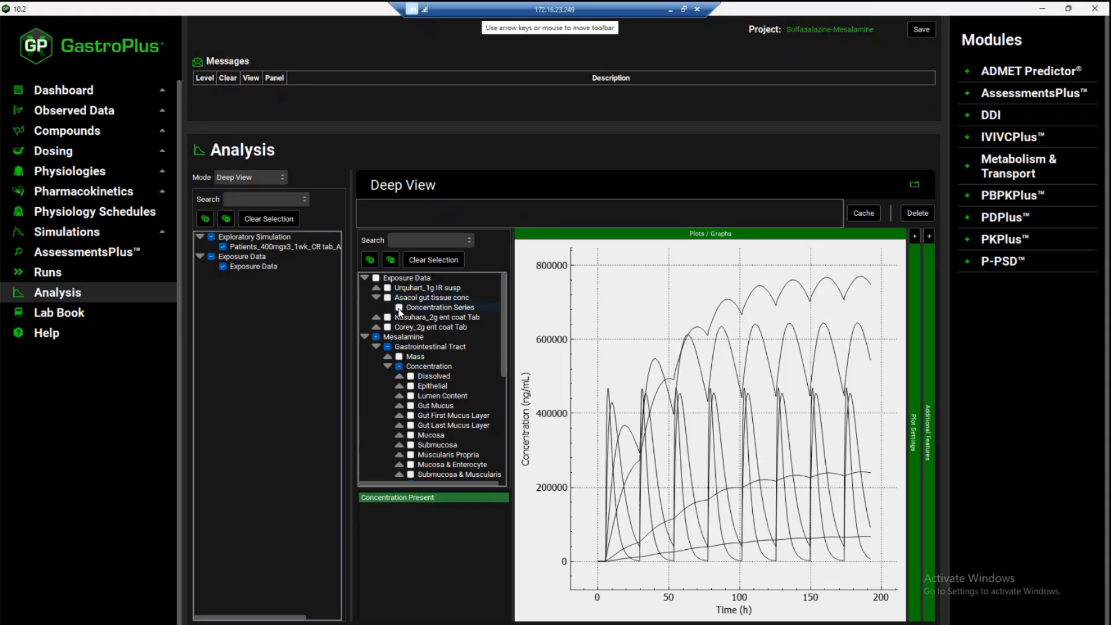
{"action": "left_click", "coordinate": [400, 307]}
{"action": "left_click", "coordinate": [392, 507]}
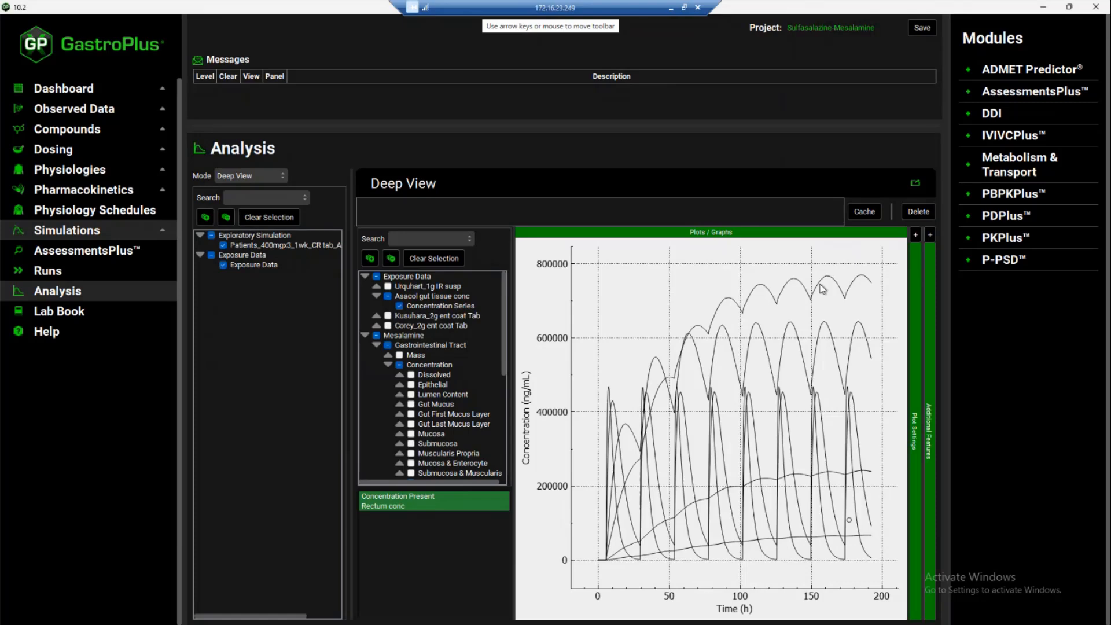
Step: Set the line colour of the simulated rectum curve and the observed Asacol rectum series to red (#ff0000)
{"action": "left_click", "coordinate": [915, 236]}
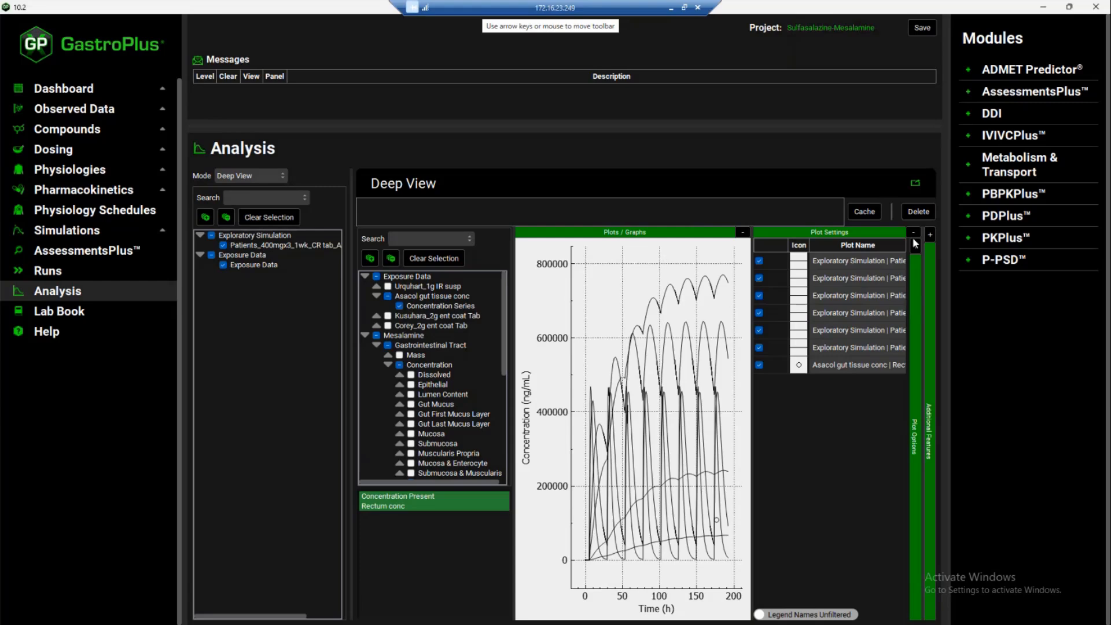
{"action": "left_click", "coordinate": [836, 363]}
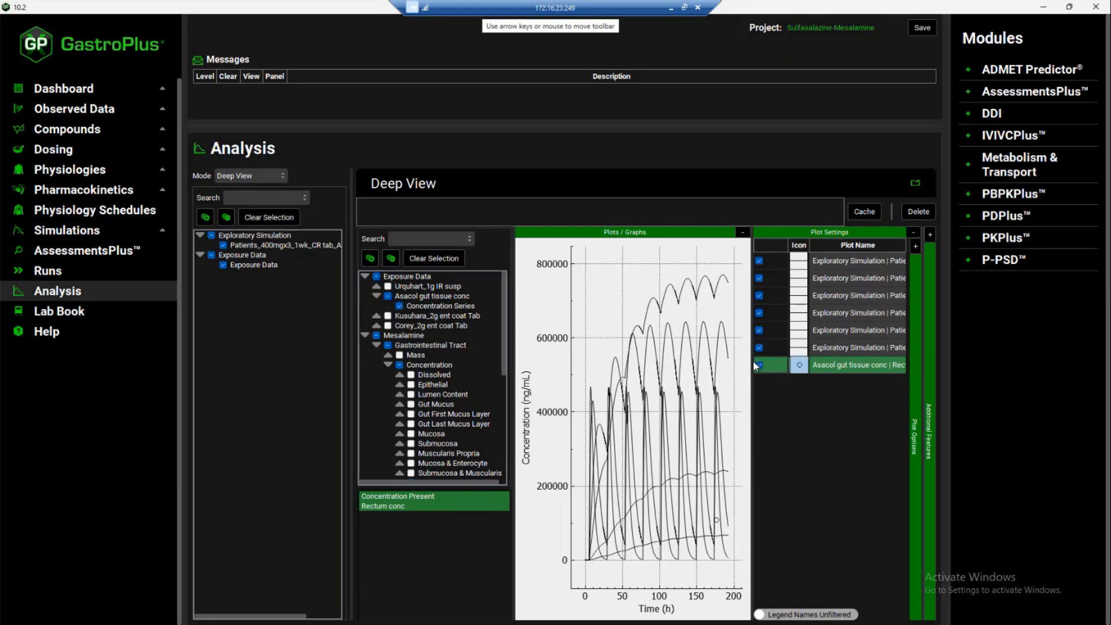
{"action": "left_click", "coordinate": [833, 347], "text": "ctrl"}
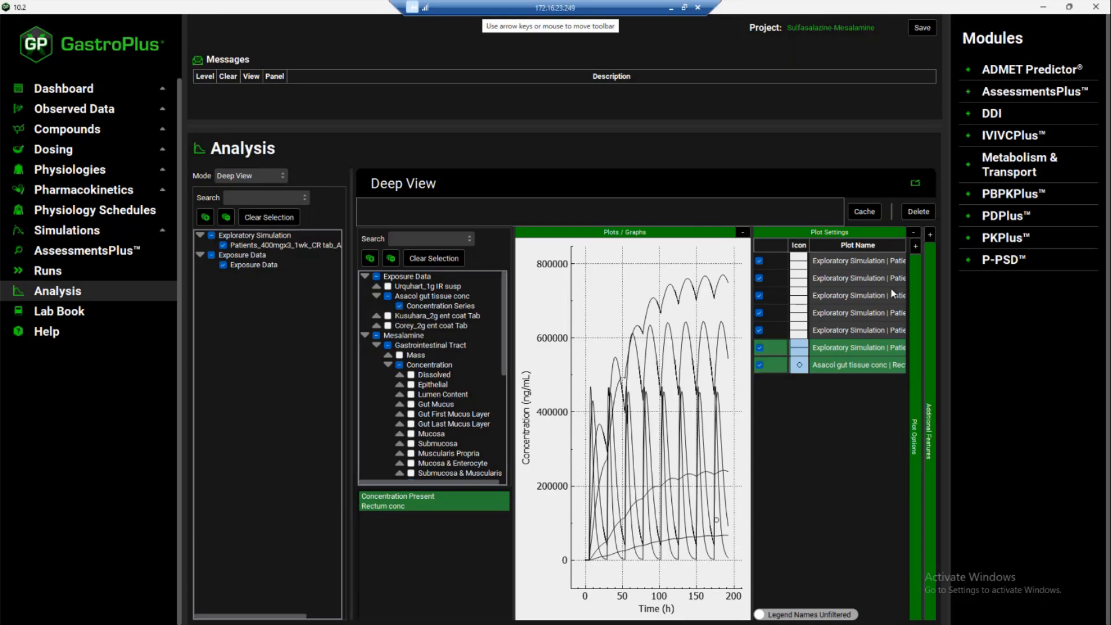
{"action": "left_click", "coordinate": [915, 247]}
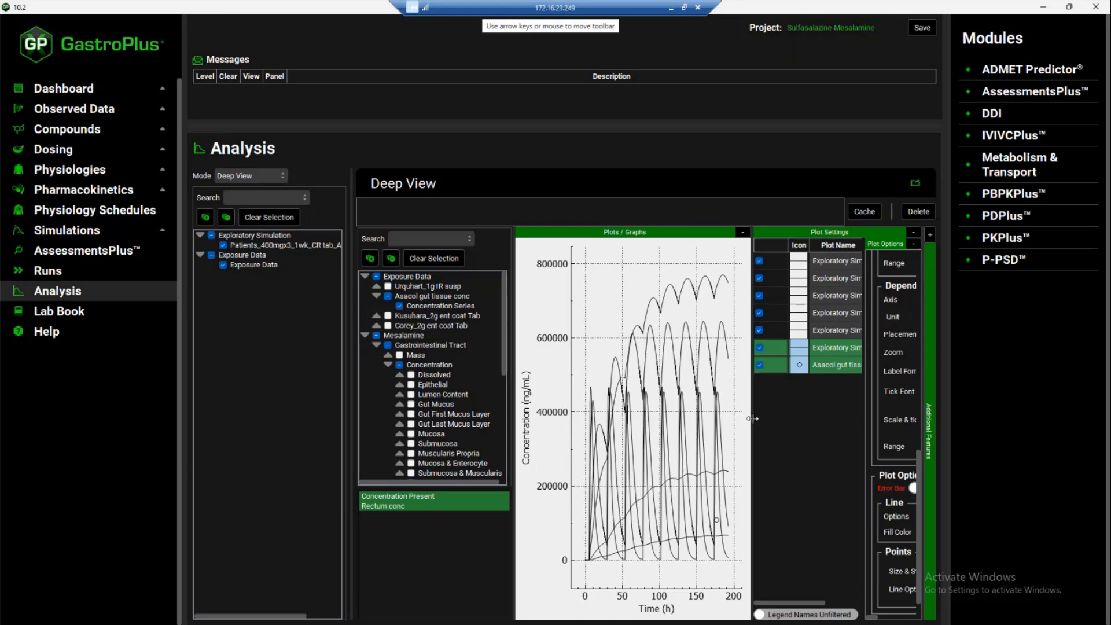
{"action": "left_click_drag", "start_coordinate": [753, 418], "coordinate": [618, 425]}
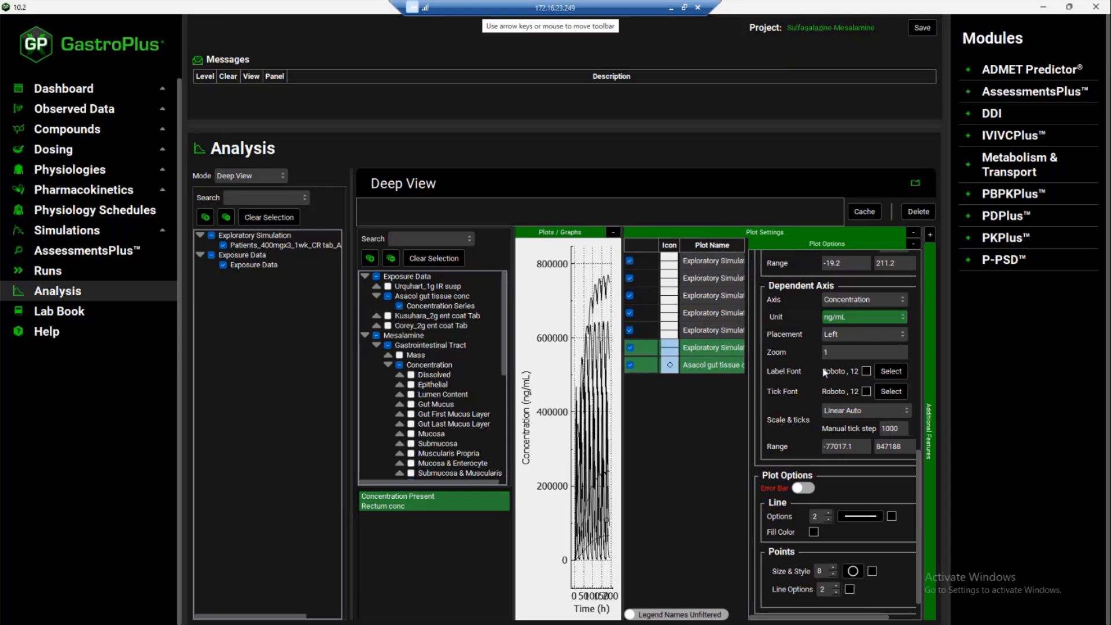
{"action": "scroll", "coordinate": [822, 370], "scroll_direction": "down", "scroll_amount": 1}
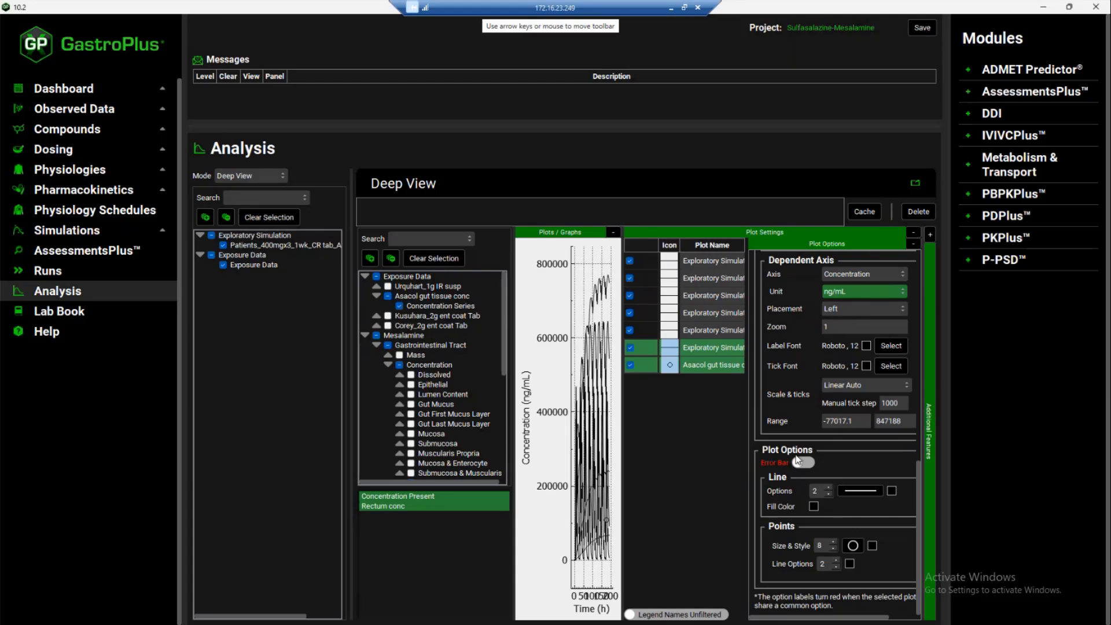
{"action": "left_click", "coordinate": [892, 492]}
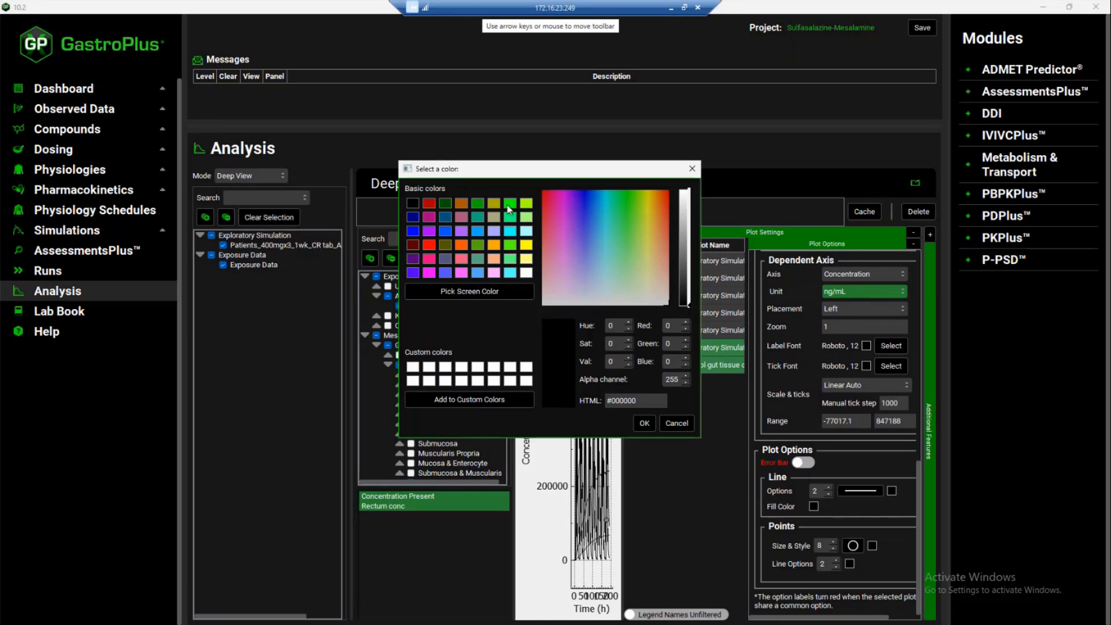
{"action": "left_click", "coordinate": [432, 243]}
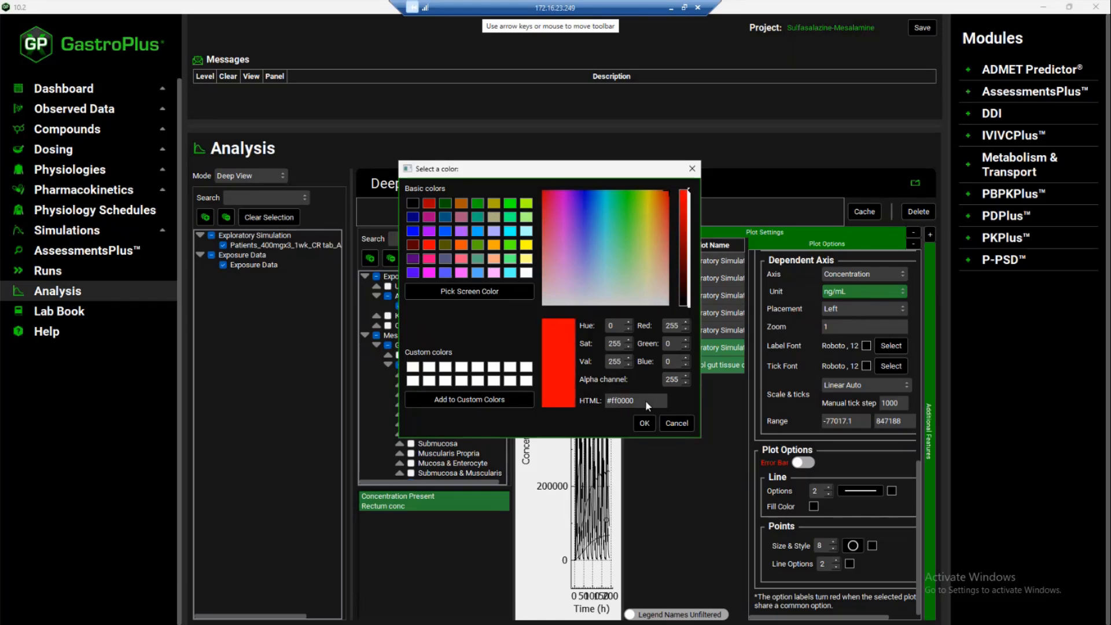
{"action": "left_click", "coordinate": [644, 423]}
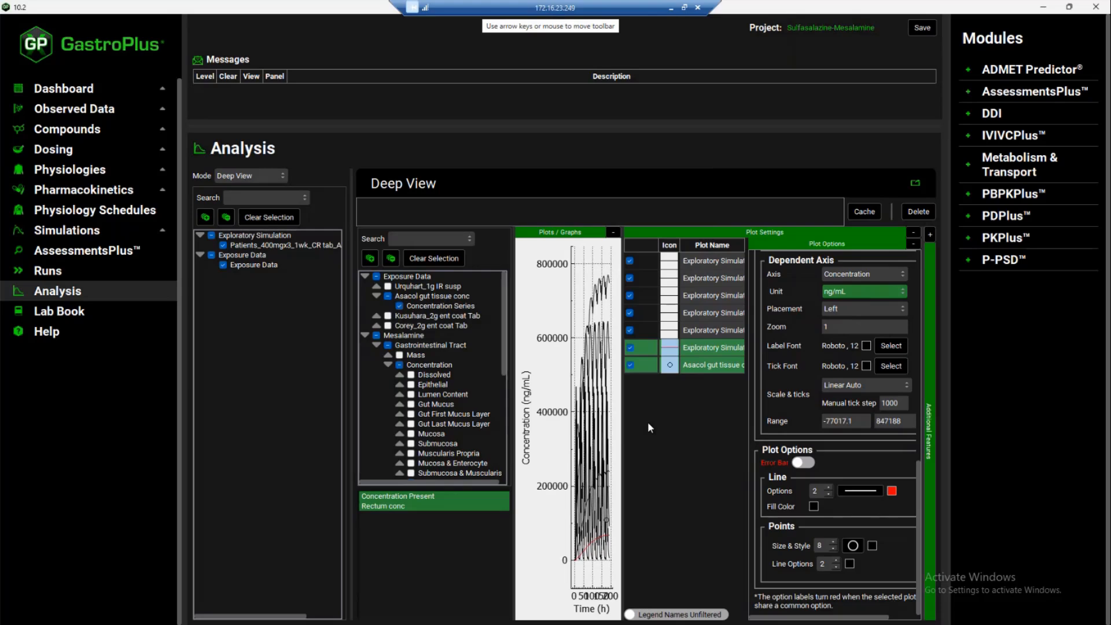
Step: Set the point outline colour of the same two rectum series to red (#ff0000) and collapse the plot settings
{"action": "left_click", "coordinate": [849, 565]}
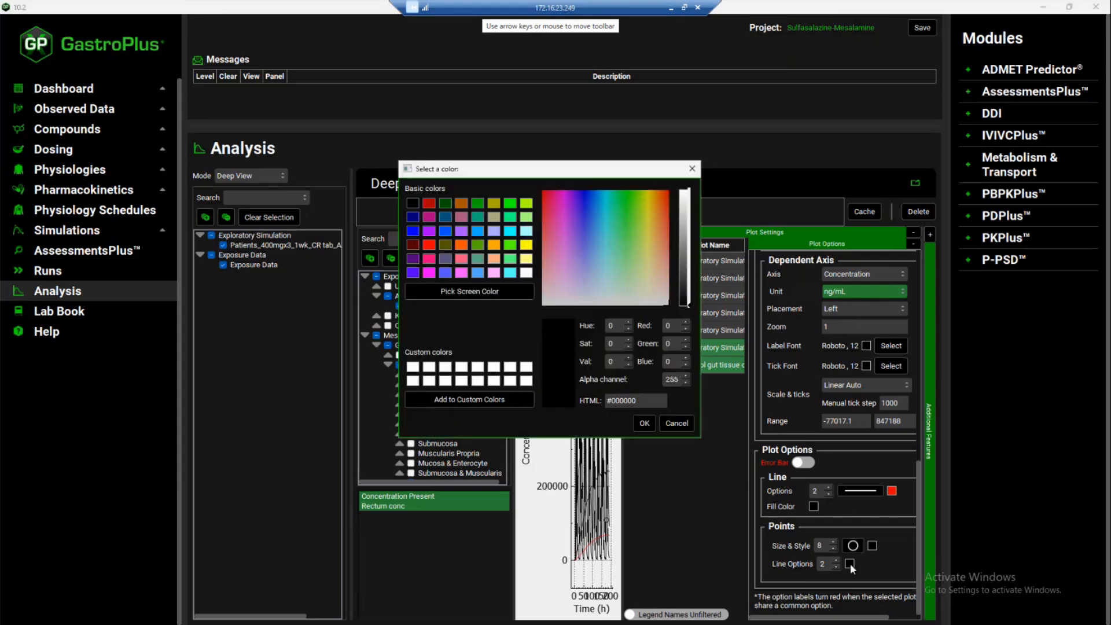
{"action": "left_click", "coordinate": [431, 247]}
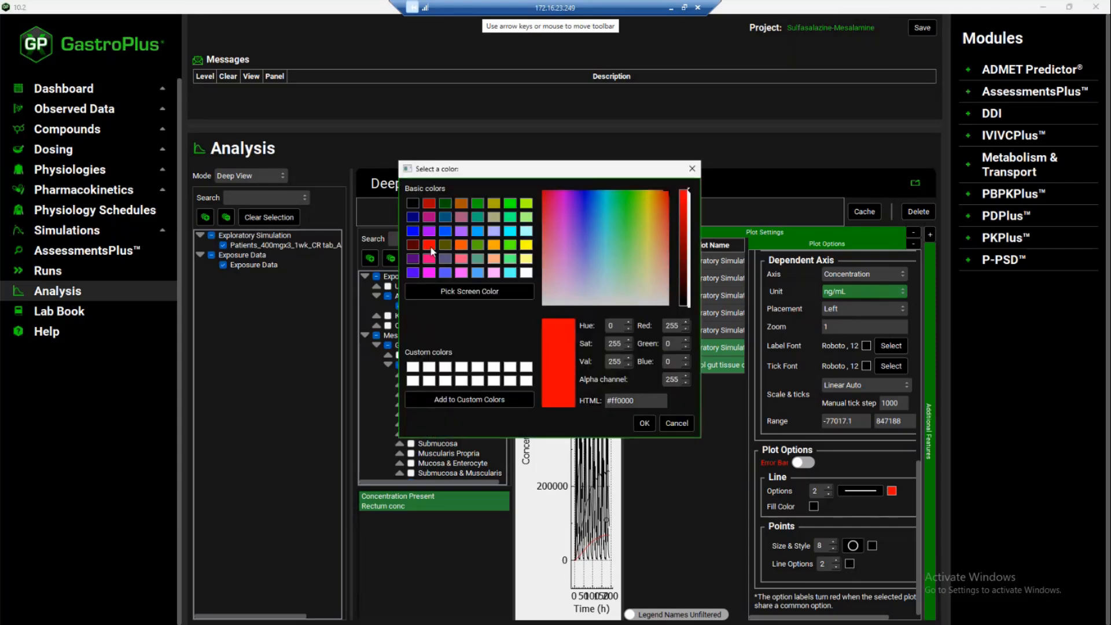
{"action": "left_click", "coordinate": [643, 424]}
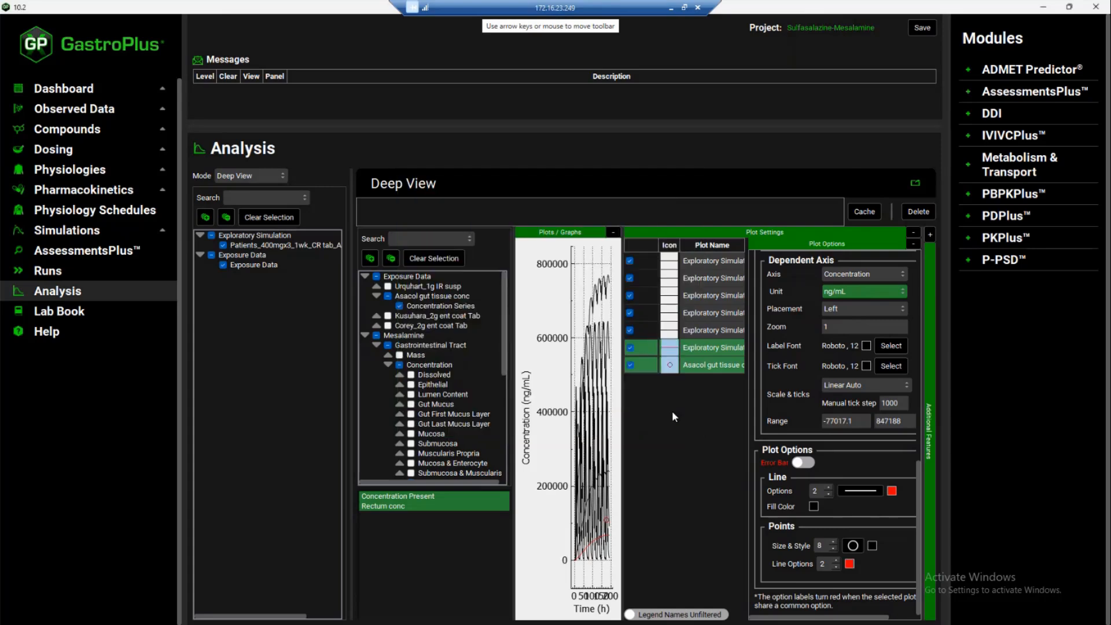
{"action": "left_click", "coordinate": [914, 233]}
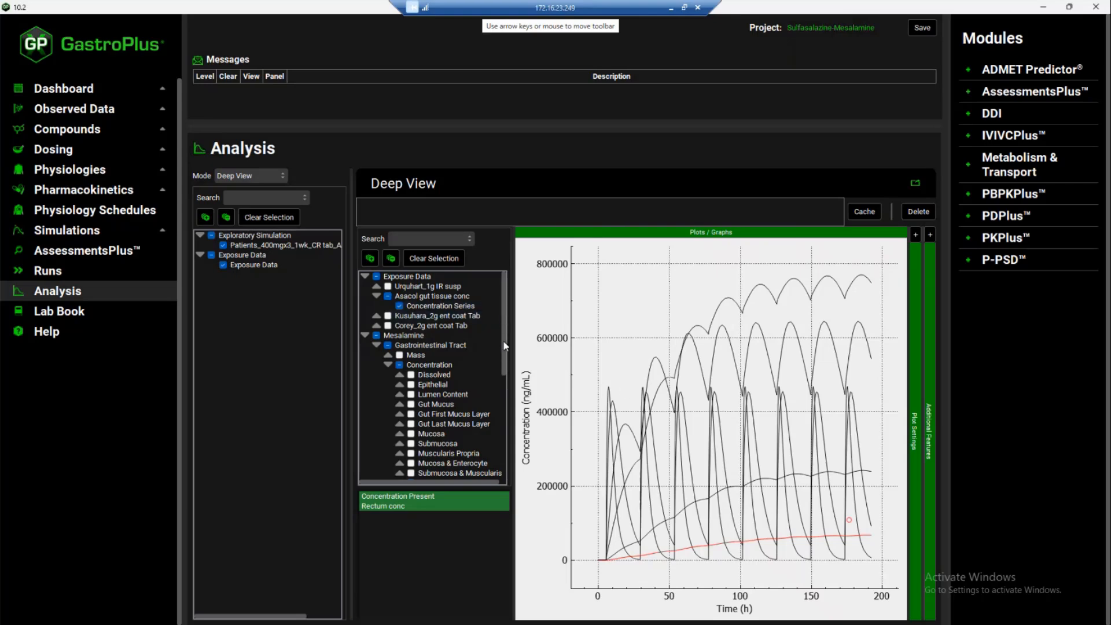
Step: Remove the caecum and the ascending, transverse, descending and sigmoid colon gut tissue curves from the plot, keeping only the rectum
{"action": "left_click_drag", "start_coordinate": [504, 323], "coordinate": [505, 433]}
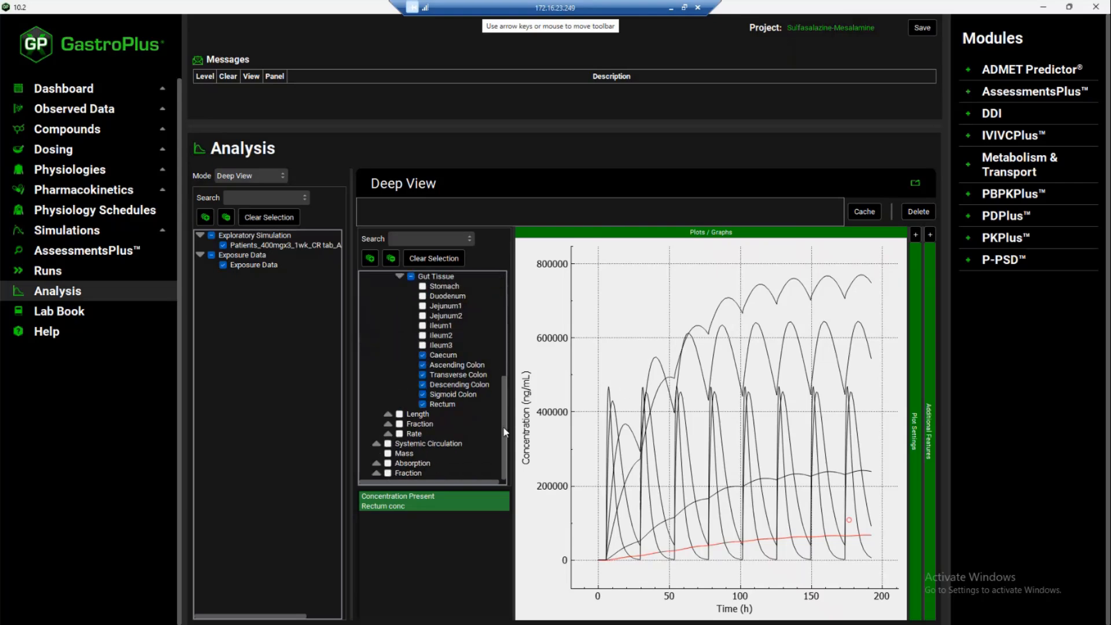
{"action": "left_click", "coordinate": [423, 354]}
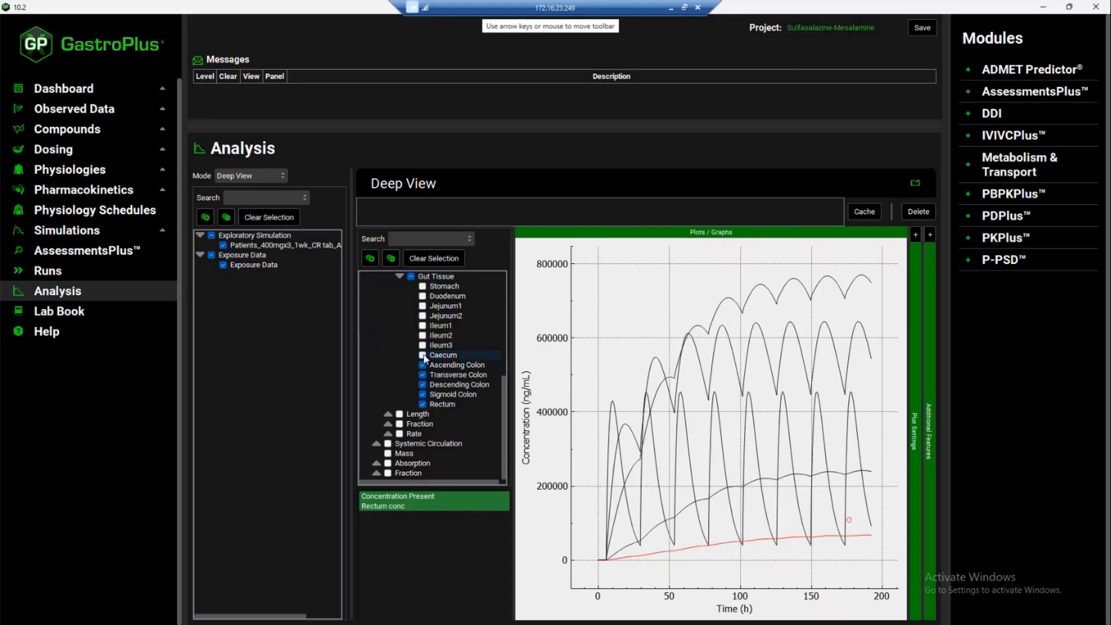
{"action": "left_click", "coordinate": [423, 365]}
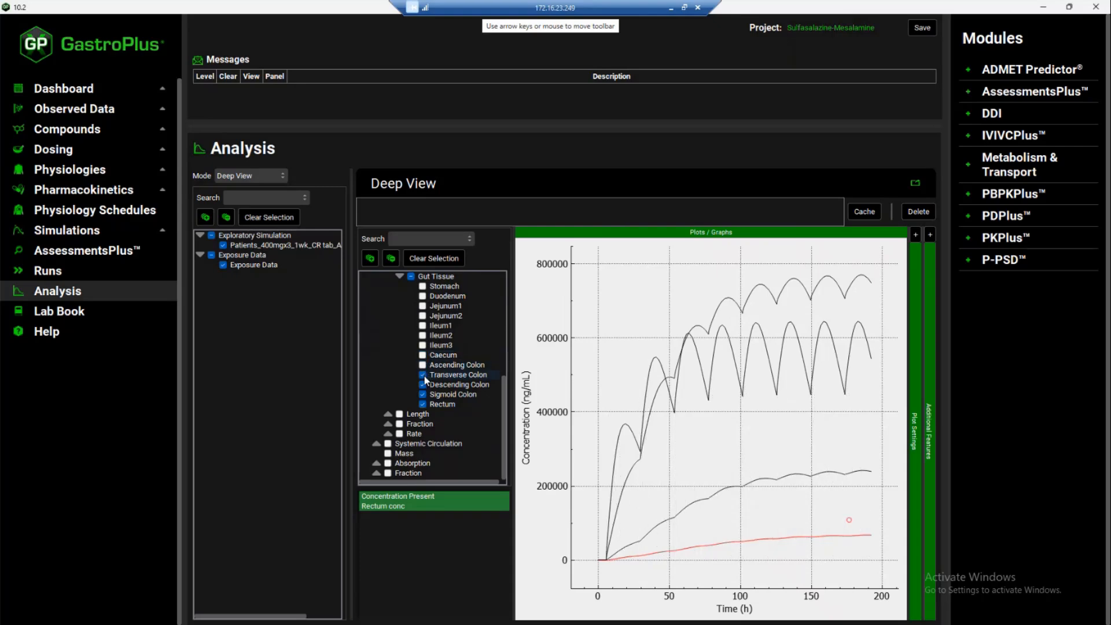
{"action": "left_click", "coordinate": [423, 374]}
{"action": "left_click", "coordinate": [423, 385]}
{"action": "left_click", "coordinate": [423, 394]}
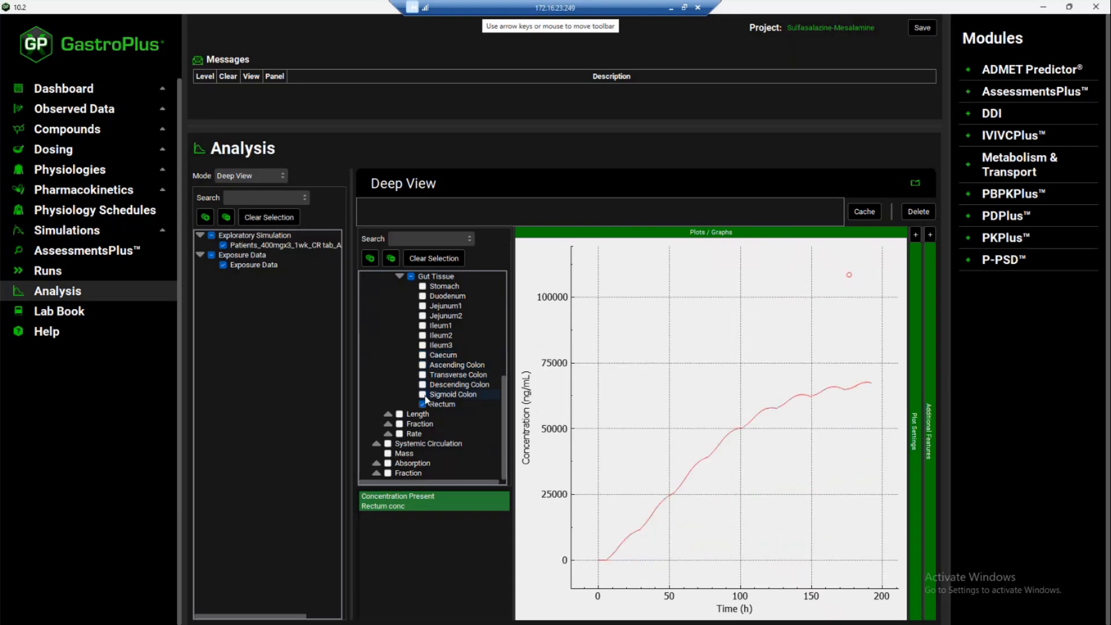